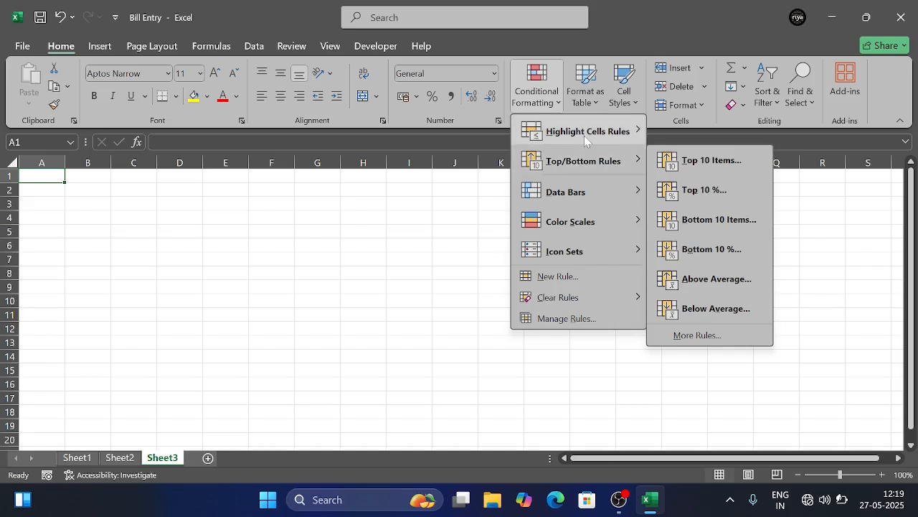
mouse_move(584, 135)
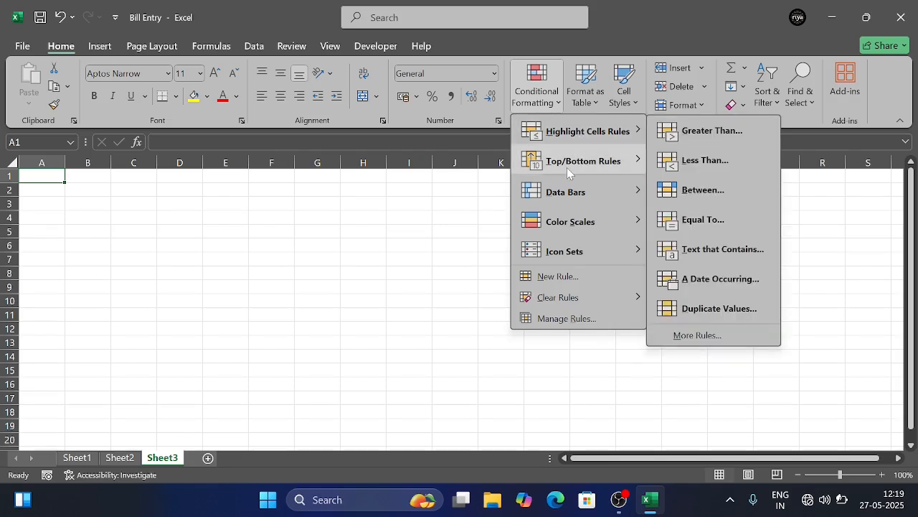
mouse_move(566, 168)
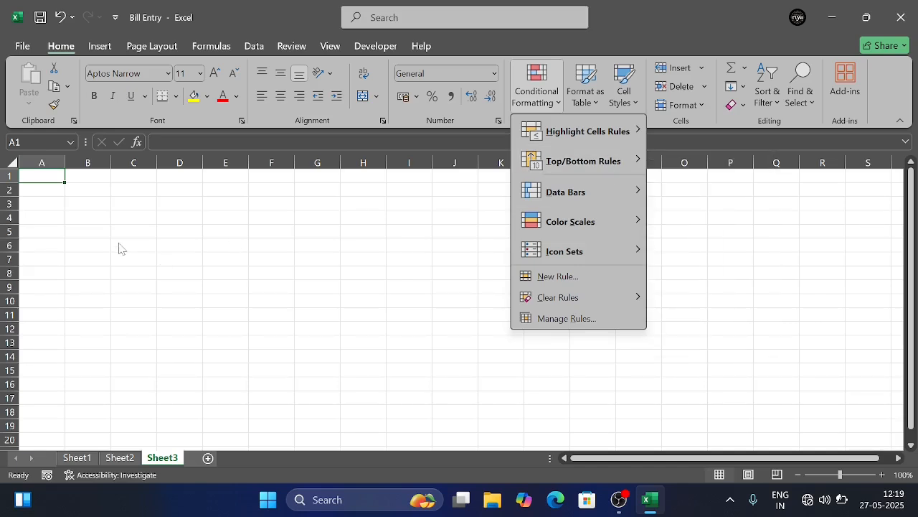
left_click(96, 209)
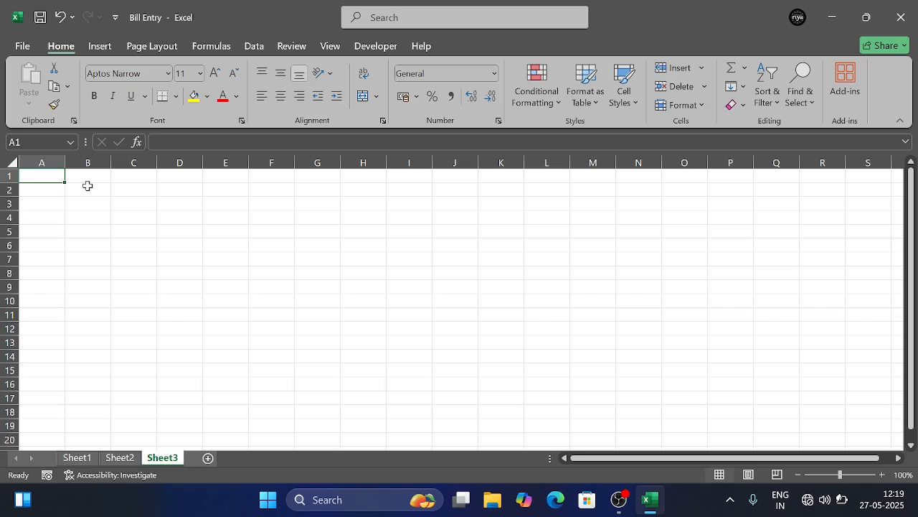
Enter 1 in cell B1 and fill it down to B19 as a series running from 1 to 19
left_click(89, 186)
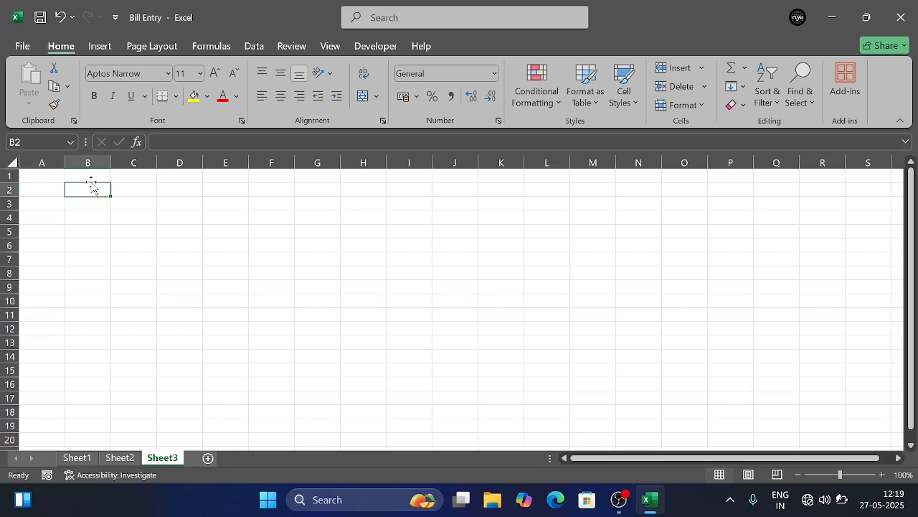
left_click(91, 177)
type("1")
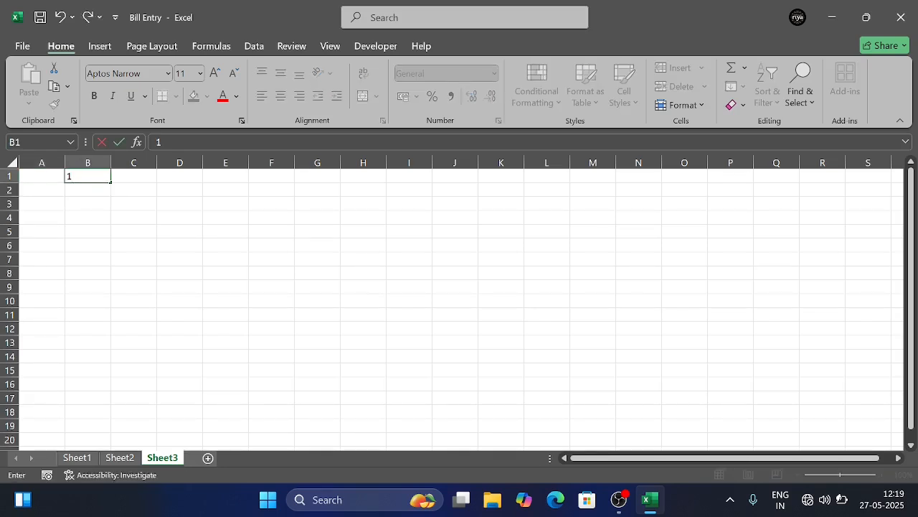
left_click(129, 256)
left_click(106, 179)
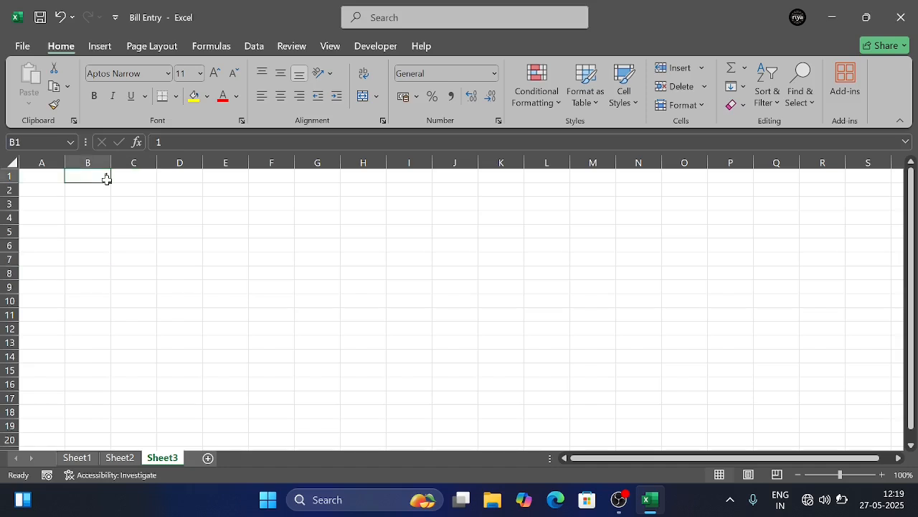
left_click_drag(107, 180, 140, 432)
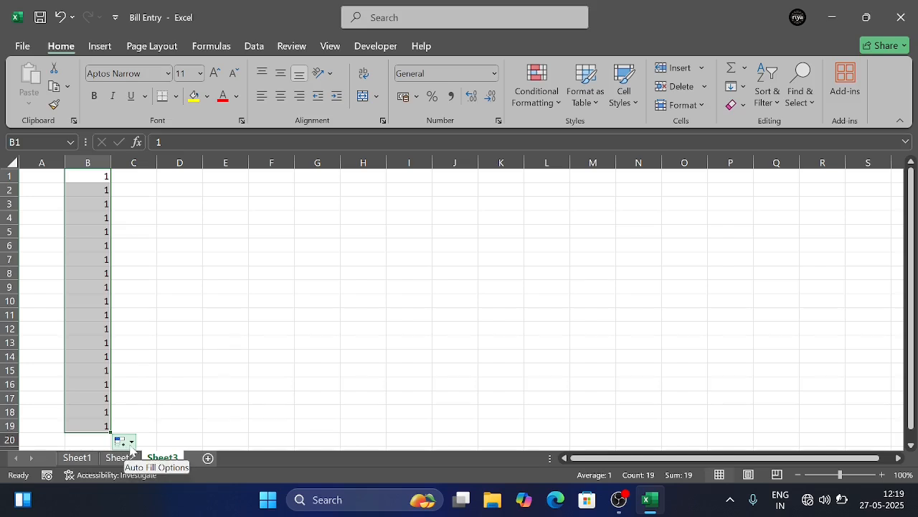
left_click(131, 442)
left_click(134, 379)
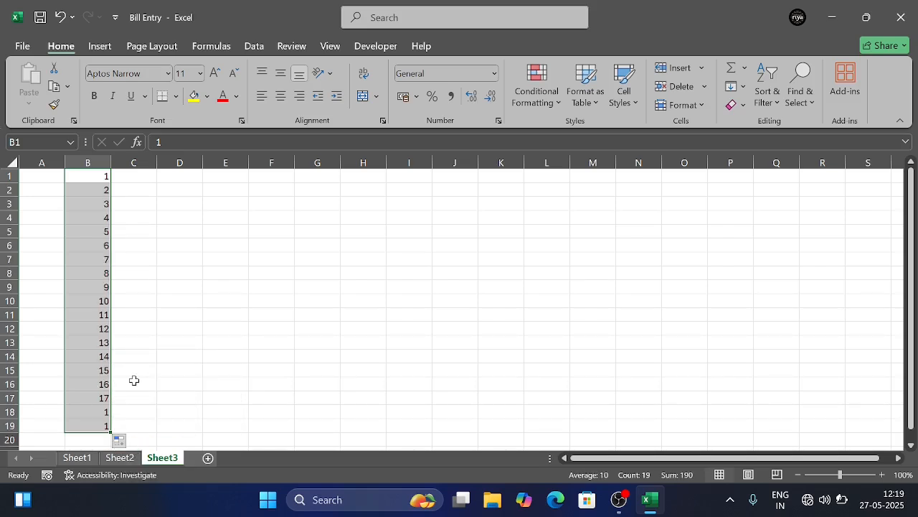
Add a Top 10 Items conditional format to B1:B19 for the top 3 values, with Light Red Fill with Dark Red Text
left_click(95, 178)
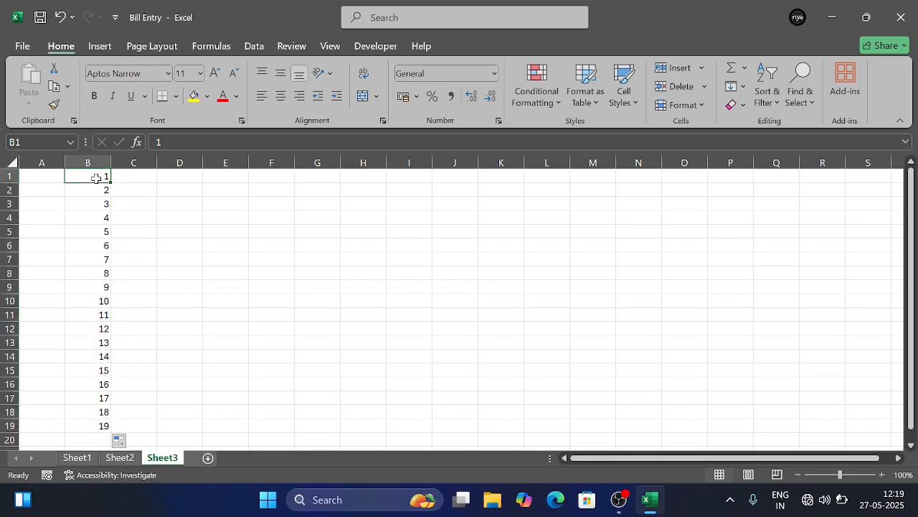
left_click_drag(95, 178, 109, 424)
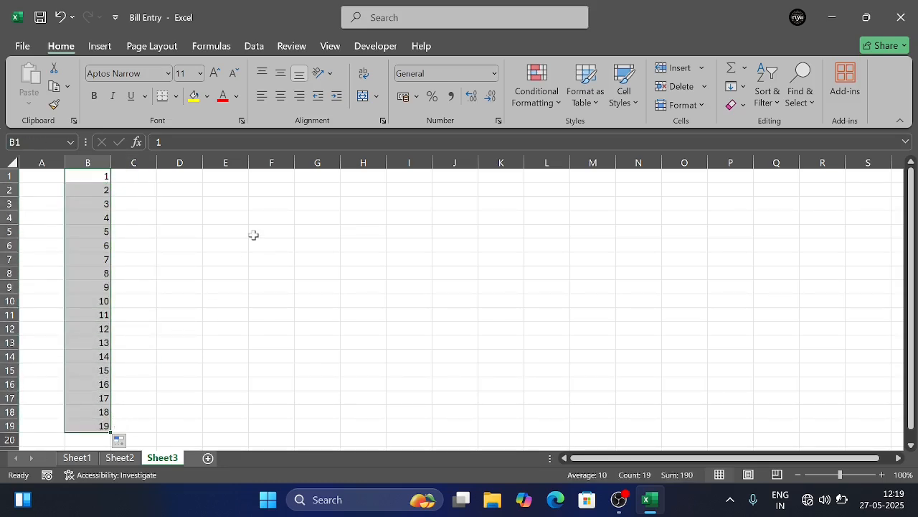
left_click(529, 104)
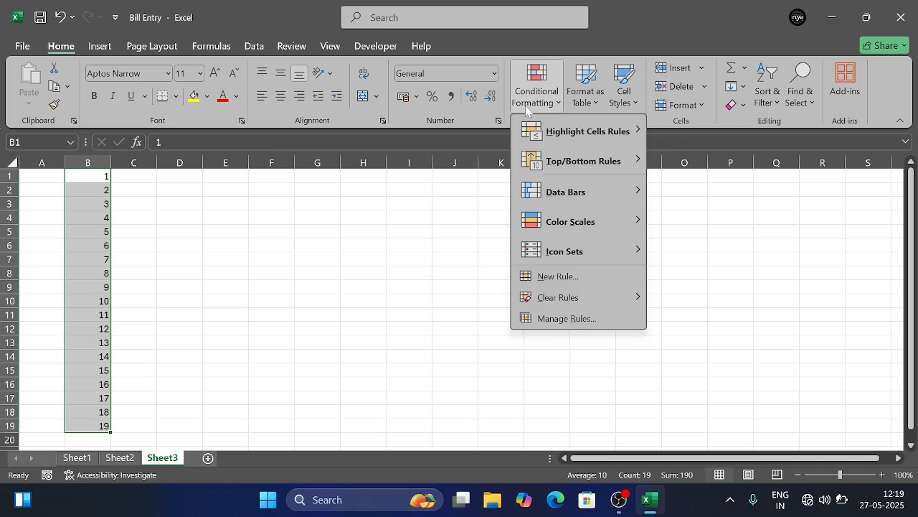
mouse_move(537, 136)
mouse_move(544, 159)
mouse_move(599, 165)
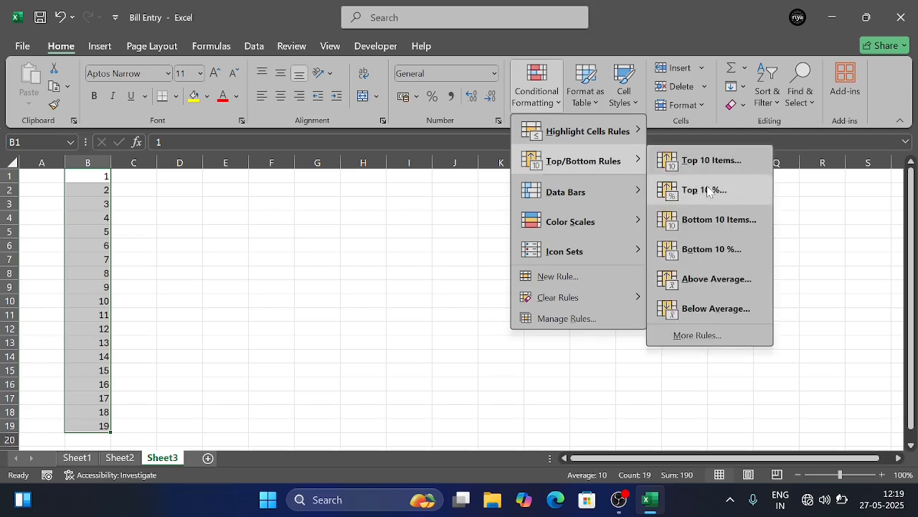
left_click(711, 159)
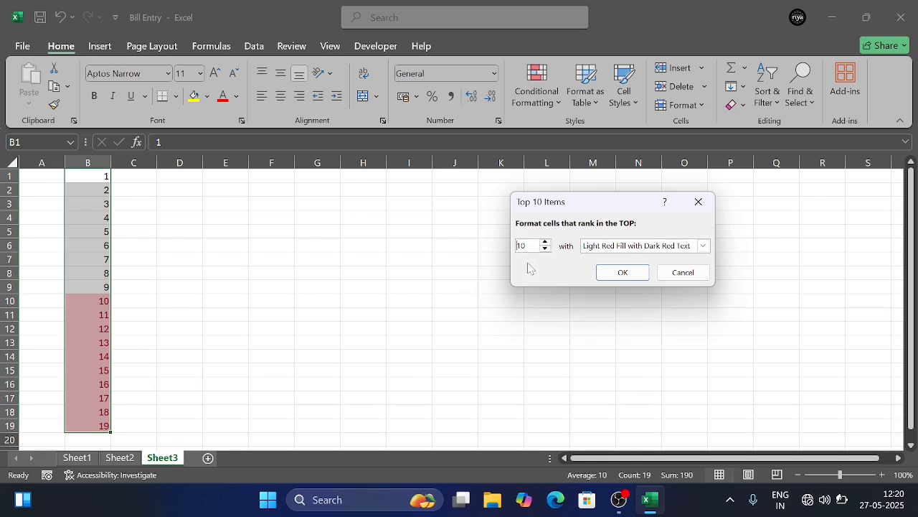
left_click(544, 244)
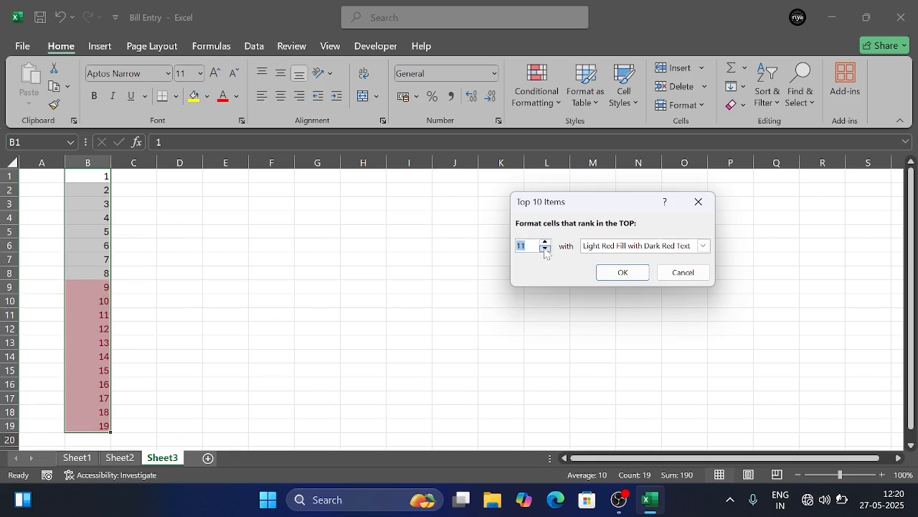
left_click(545, 251)
left_click(545, 251)
left_click(545, 252)
left_click(545, 251)
left_click(546, 251)
left_click(545, 251)
left_click(545, 251)
left_click(545, 251)
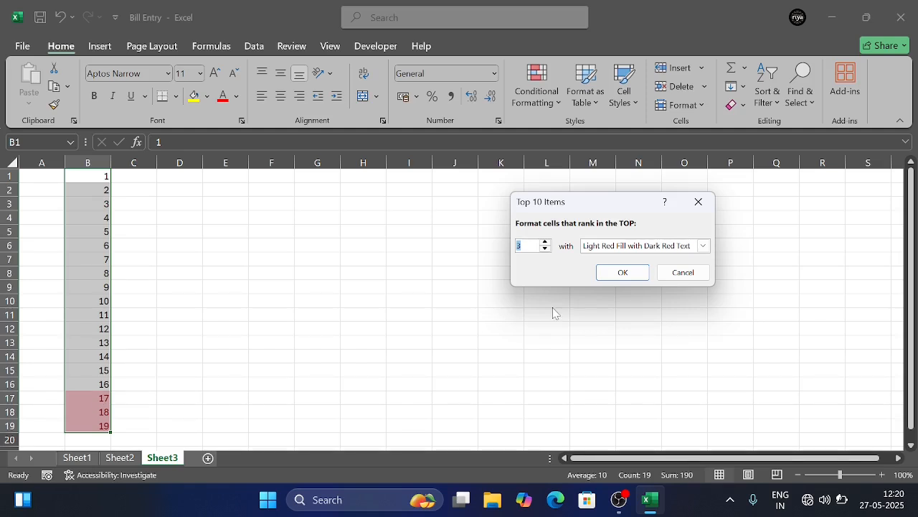
left_click(622, 274)
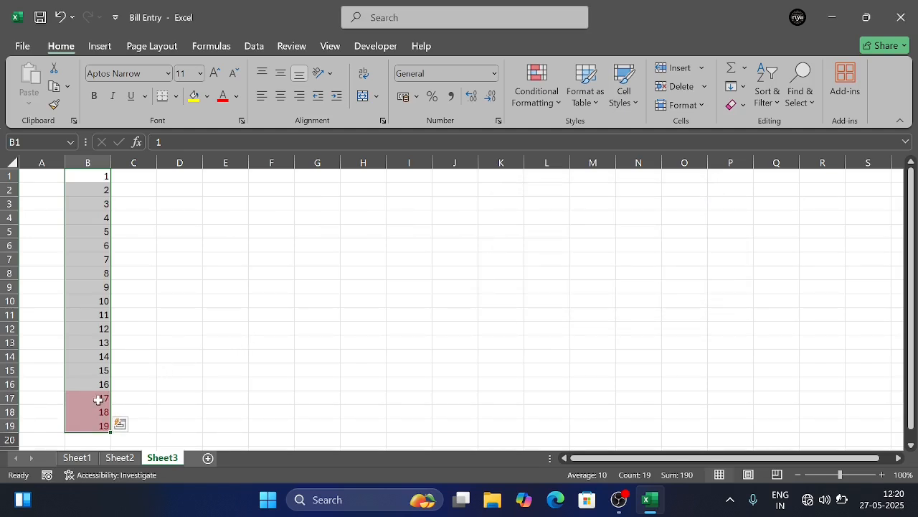
Clear the conditional formatting rules from the selected cells B1:B19
left_click(539, 105)
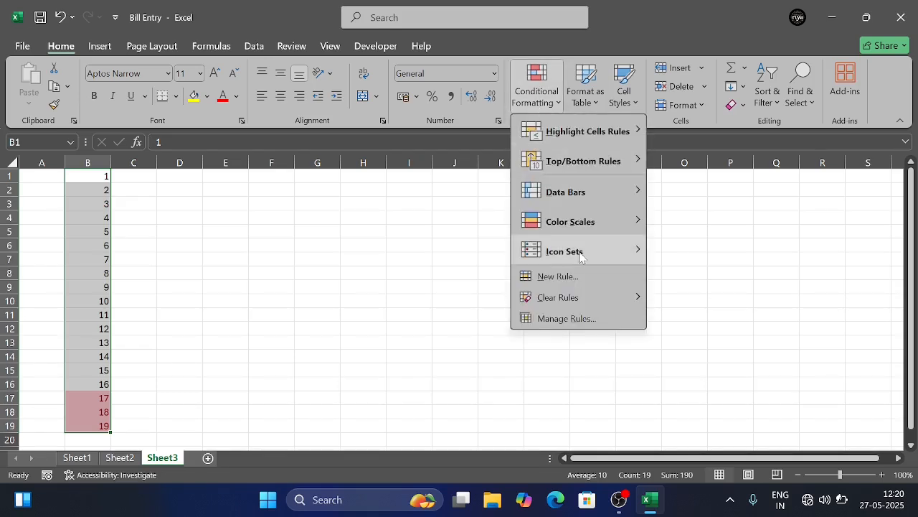
mouse_move(562, 296)
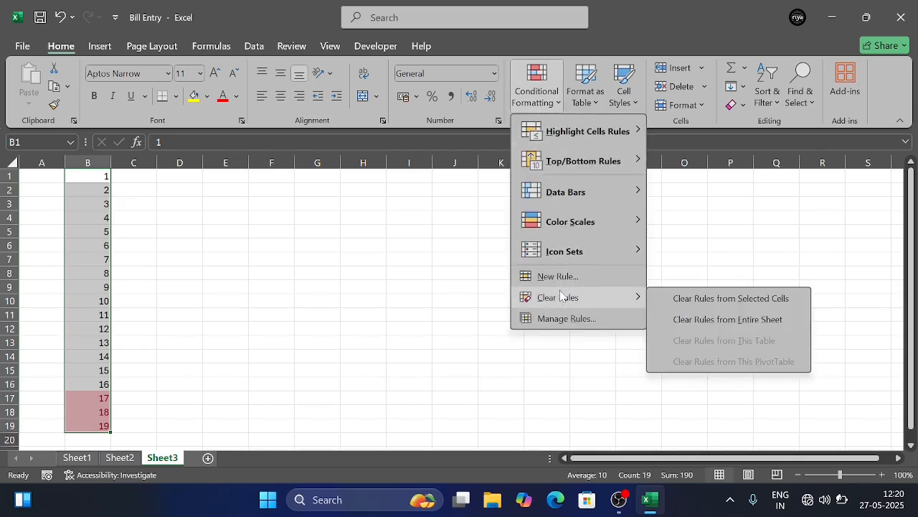
left_click(695, 300)
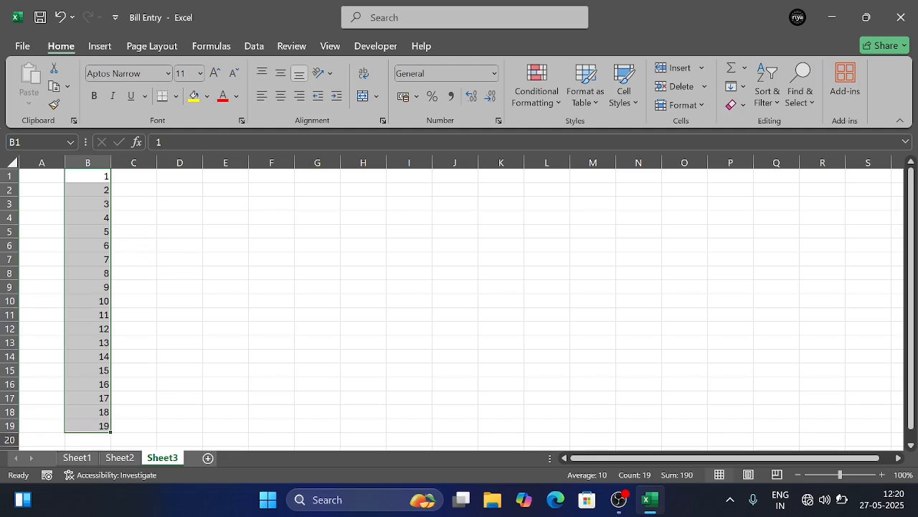
Set up a Bottom 10 Items rule on B1:B19 for the bottom 4 values, with Yellow Fill with Dark Yellow Text
left_click(537, 90)
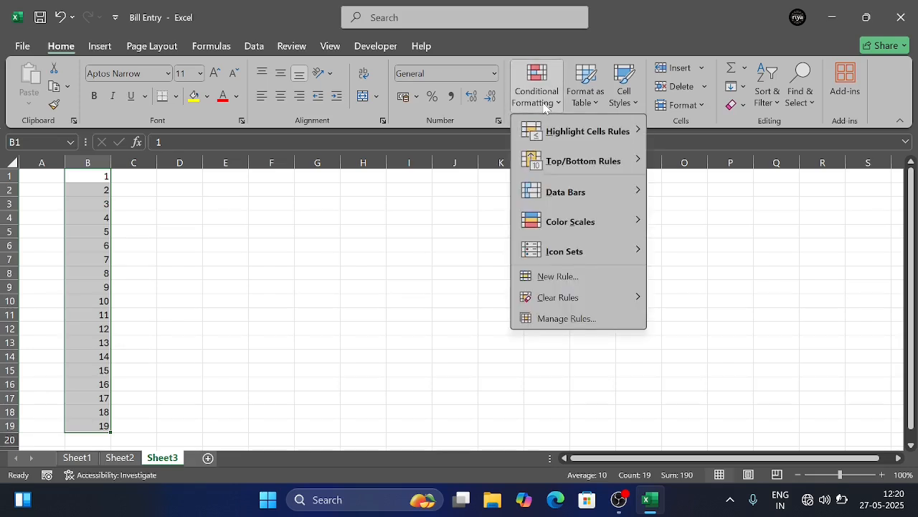
mouse_move(574, 162)
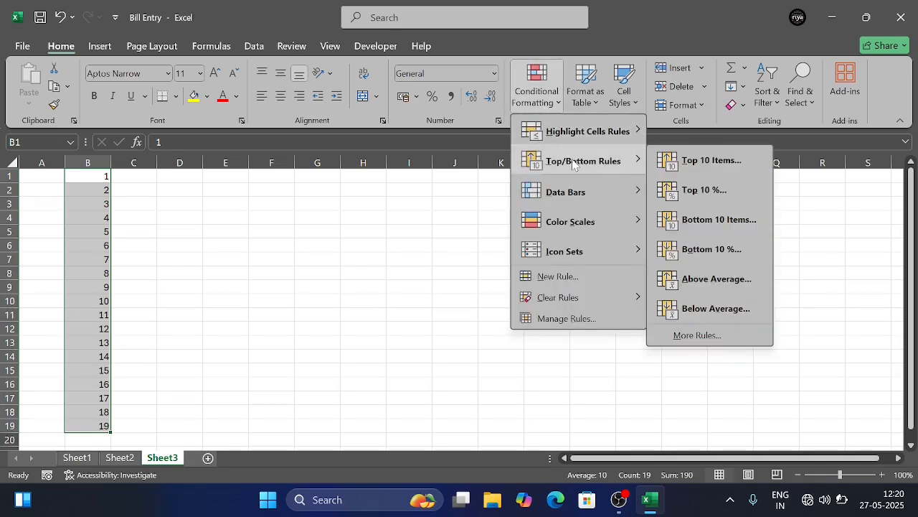
left_click(695, 220)
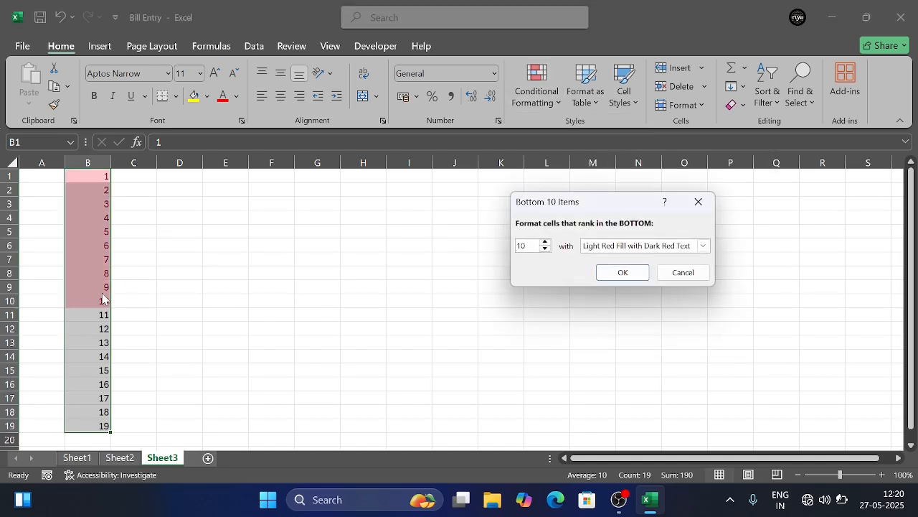
left_click(545, 241)
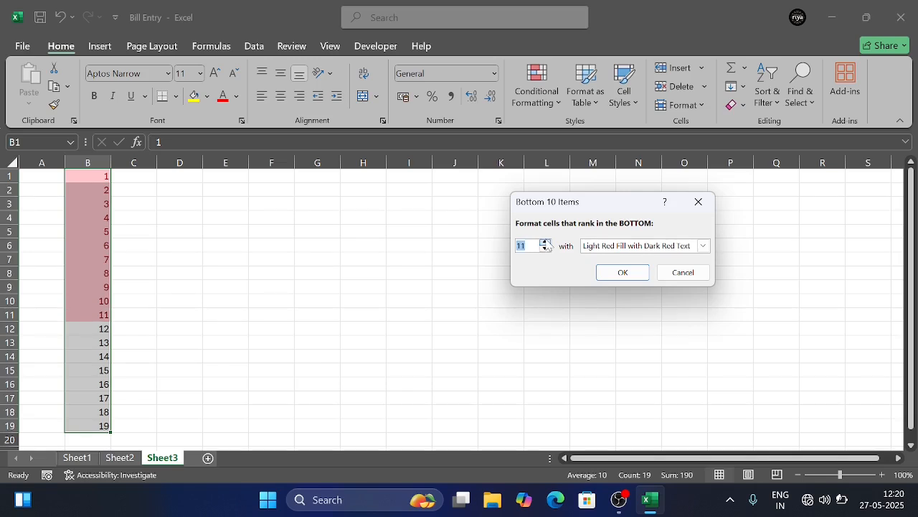
left_click(546, 249)
left_click(546, 249)
left_click(545, 249)
left_click(545, 249)
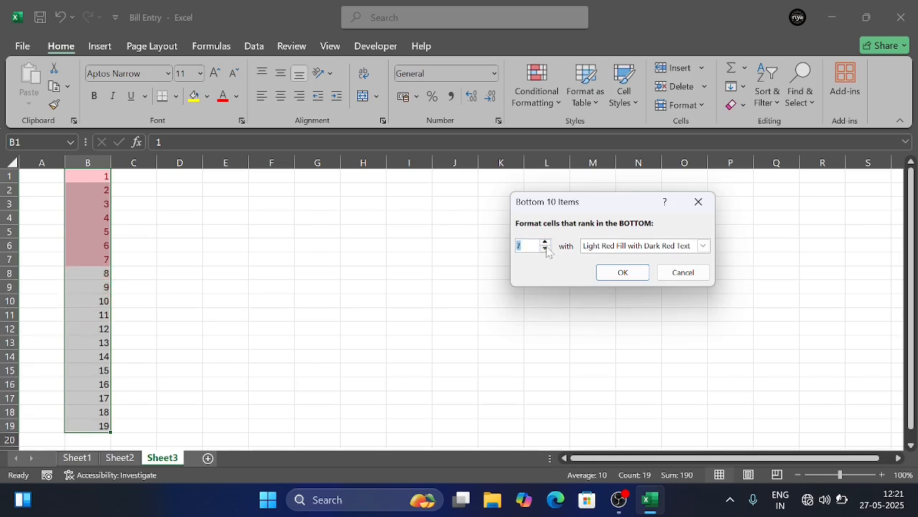
left_click(545, 249)
left_click(545, 249)
left_click(546, 249)
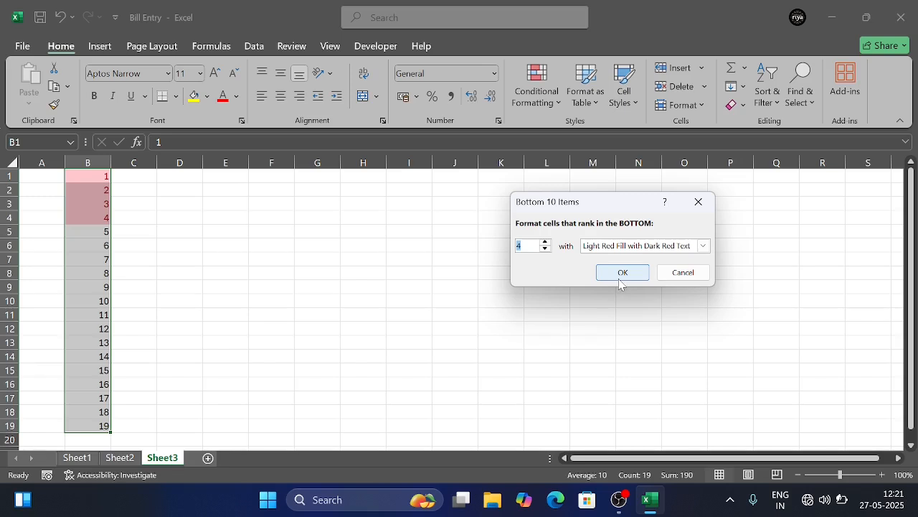
left_click(703, 245)
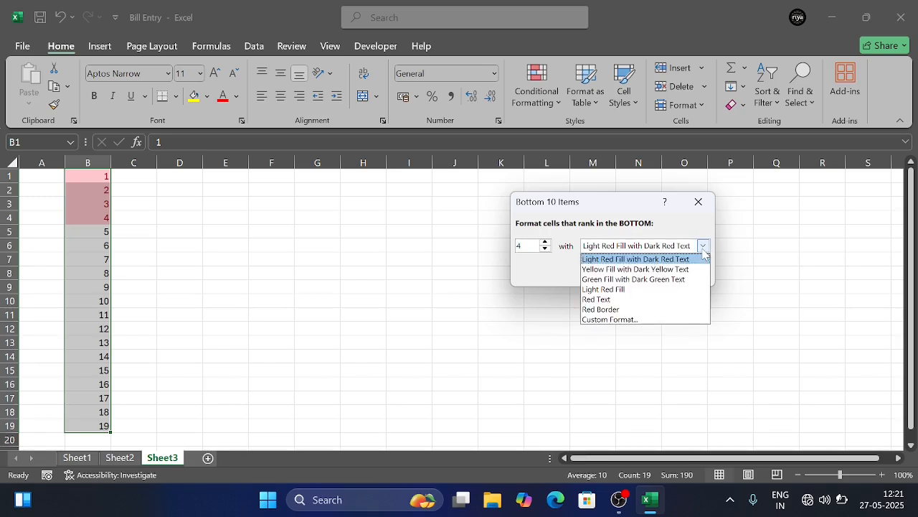
left_click(643, 271)
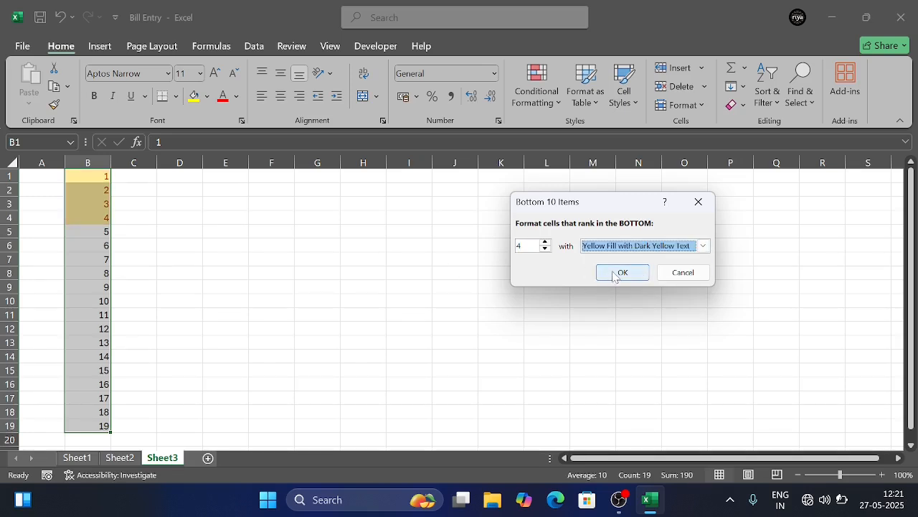
left_click(703, 245)
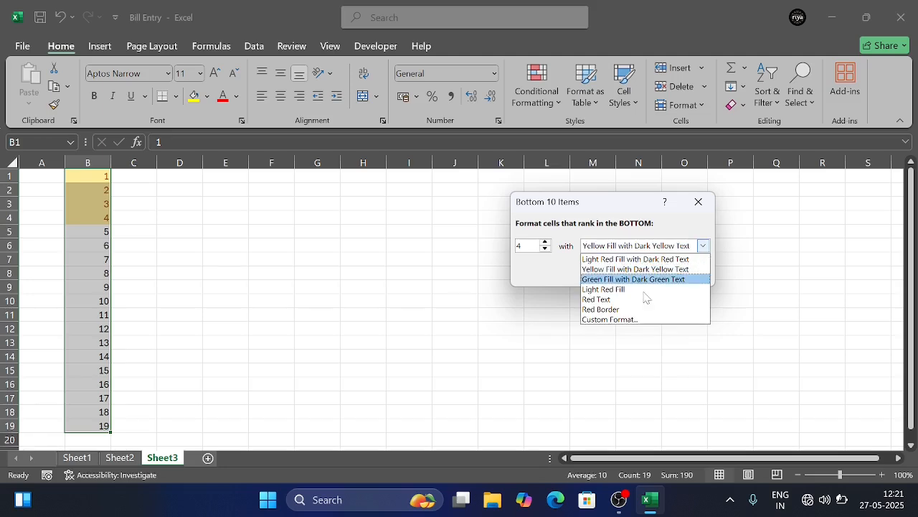
left_click(606, 320)
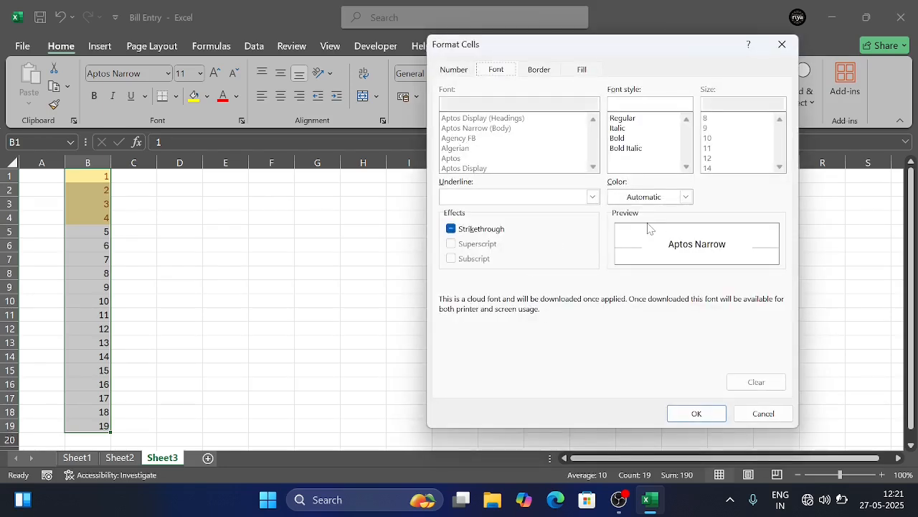
left_click(782, 45)
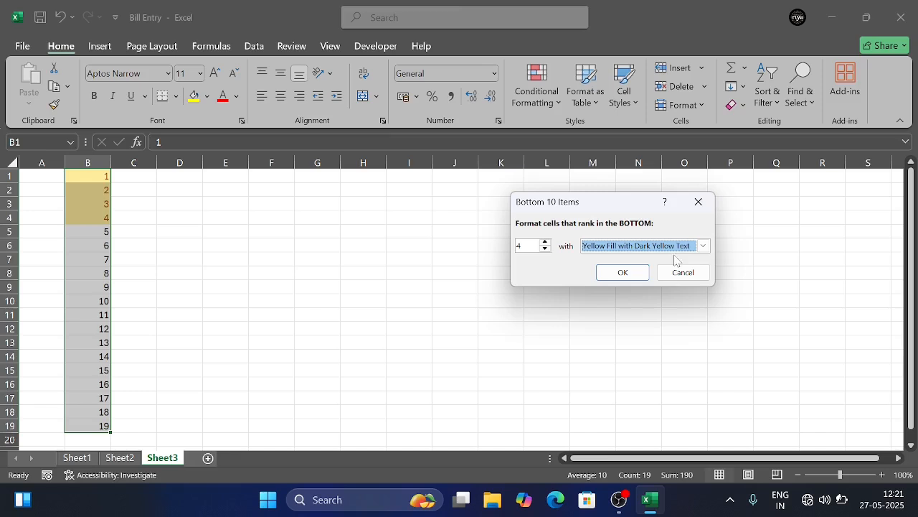
Apply the configured Bottom 10 Items rule to the selected range
left_click(622, 273)
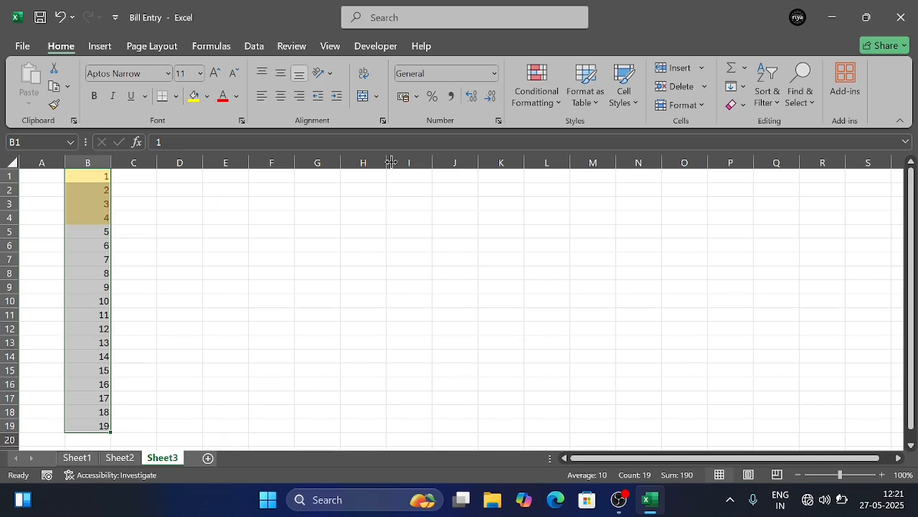
left_click(549, 99)
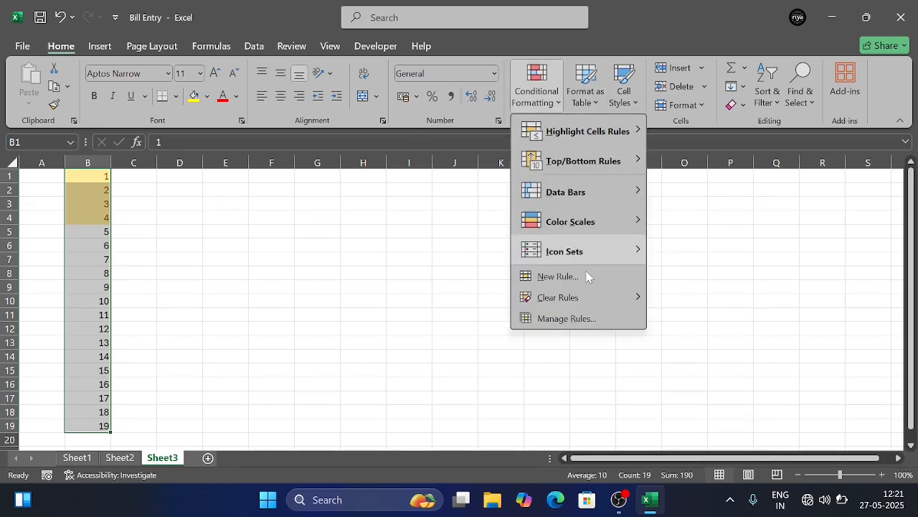
mouse_move(567, 302)
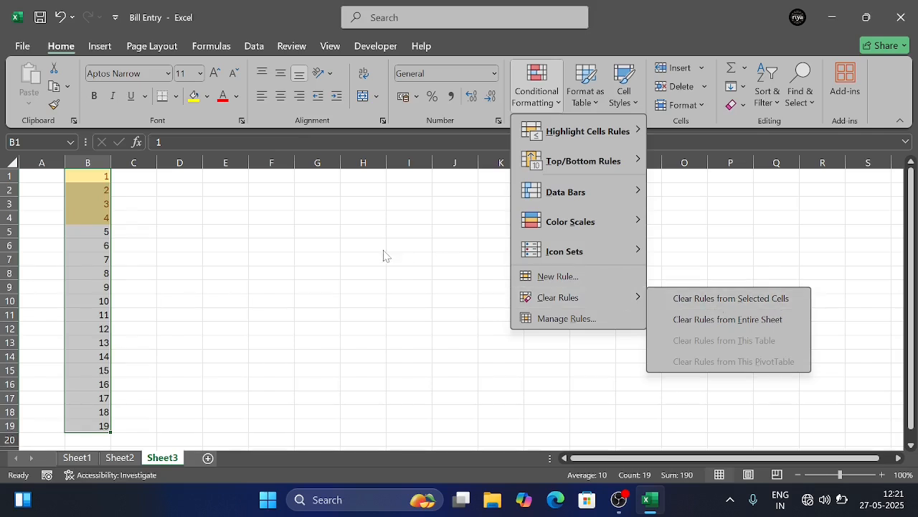
left_click(100, 203)
left_click(100, 203)
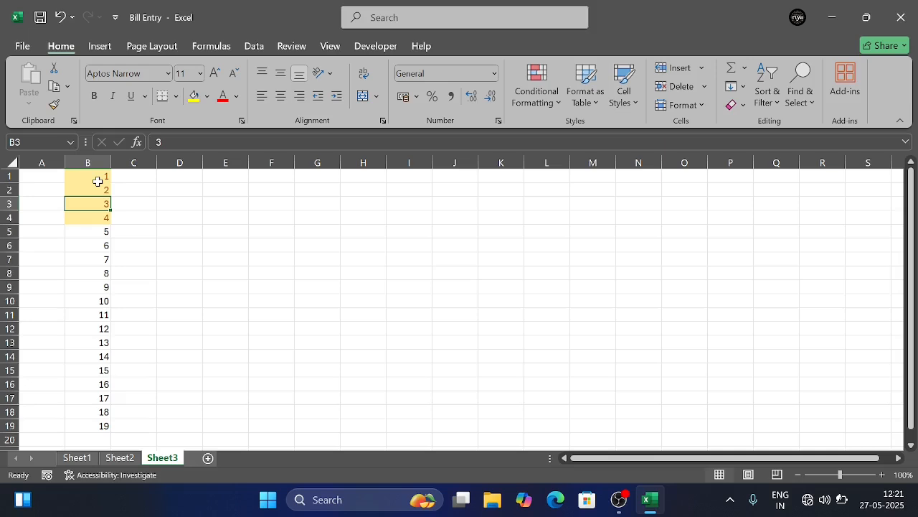
Clear the conditional formatting rules from cells B1:B4 only
left_click(100, 178)
left_click_drag(100, 178, 107, 223)
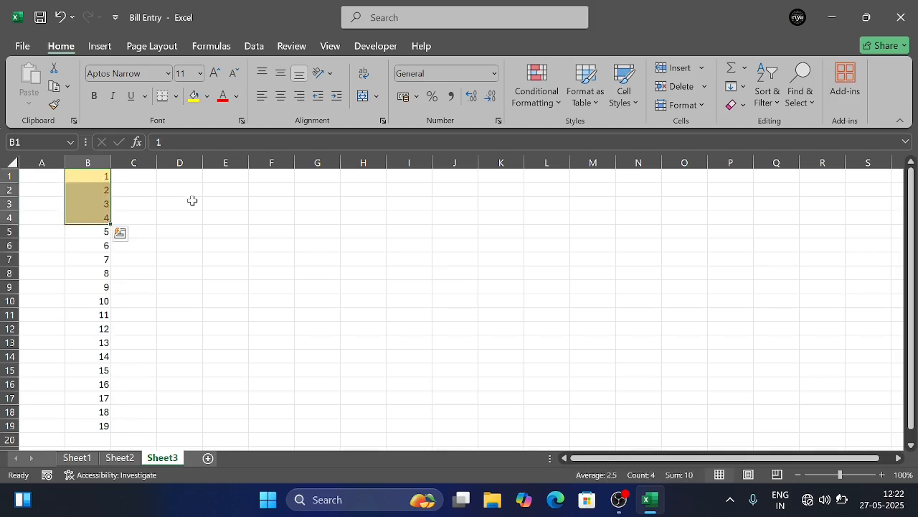
left_click(529, 104)
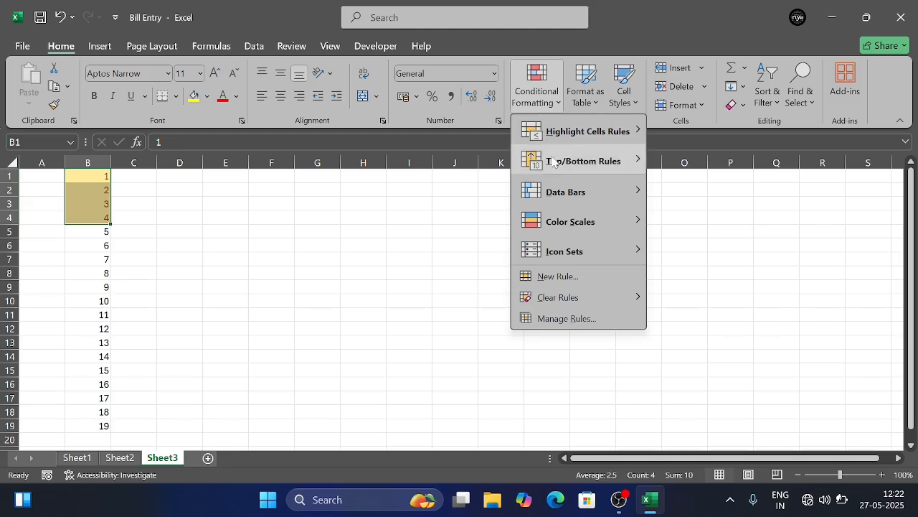
mouse_move(559, 162)
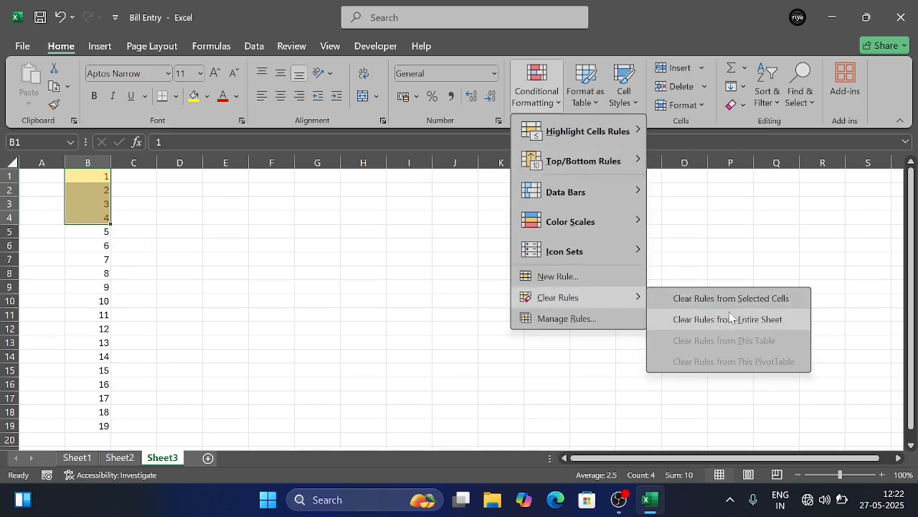
left_click(729, 304)
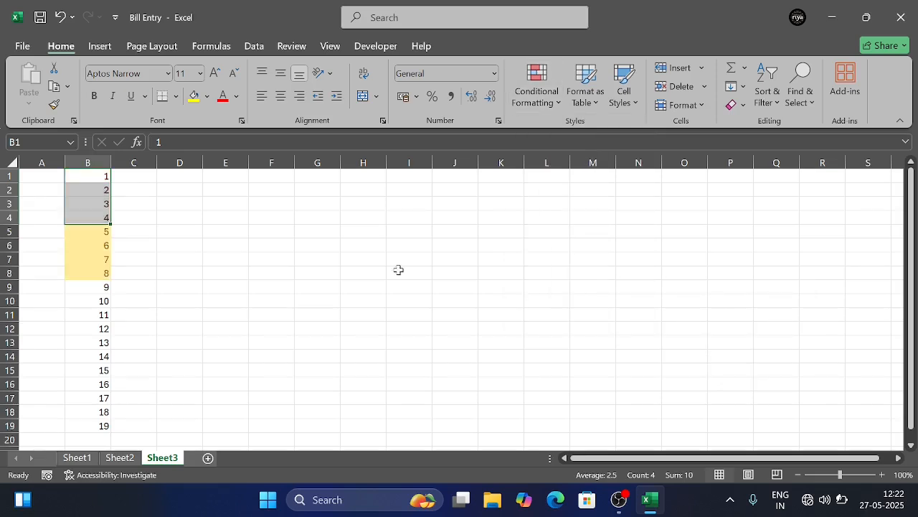
Clear the conditional formatting rules from cells B5:B14 only
left_click(102, 234)
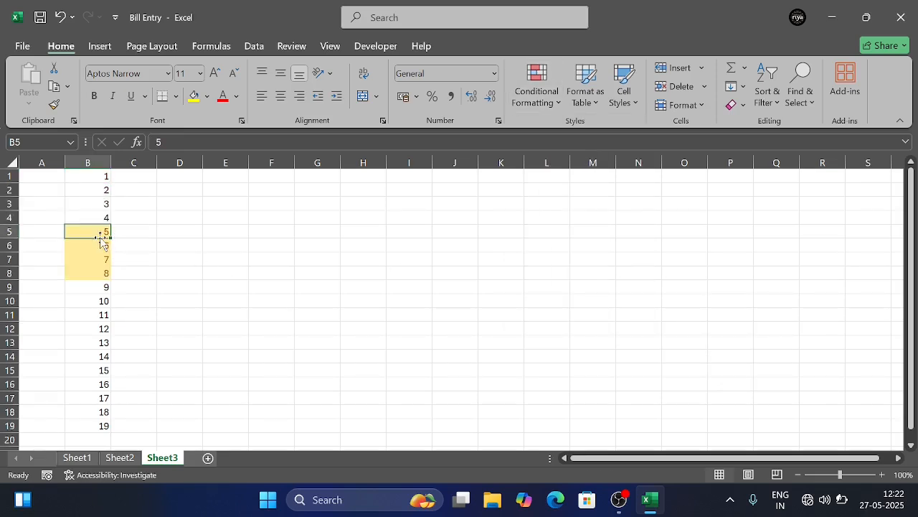
left_click_drag(102, 234, 105, 353)
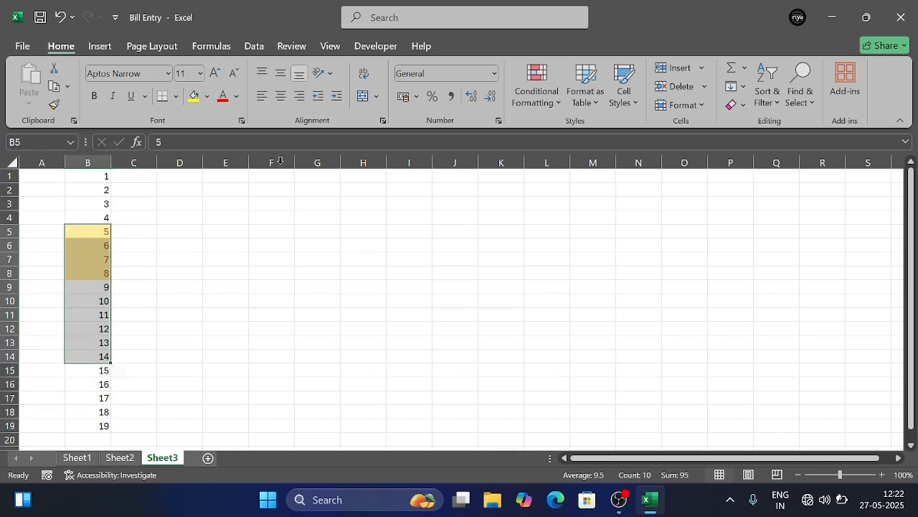
left_click(534, 93)
mouse_move(583, 166)
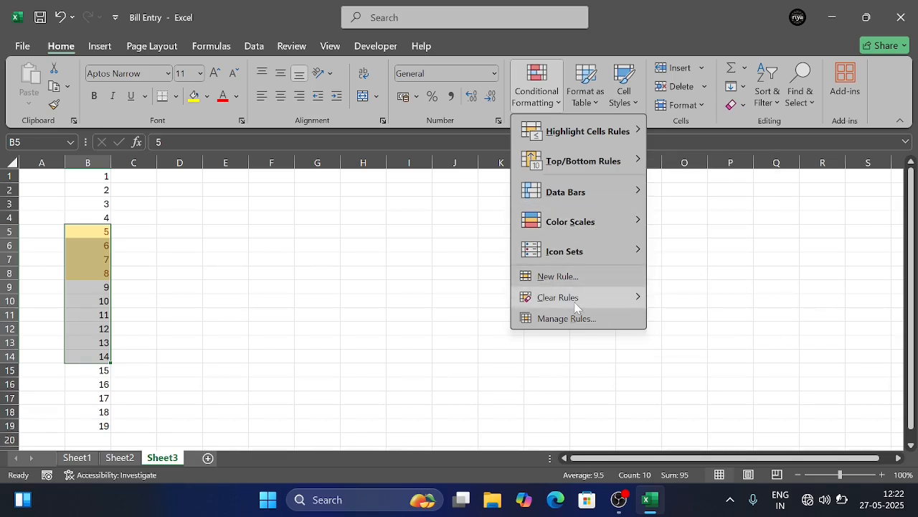
mouse_move(575, 307)
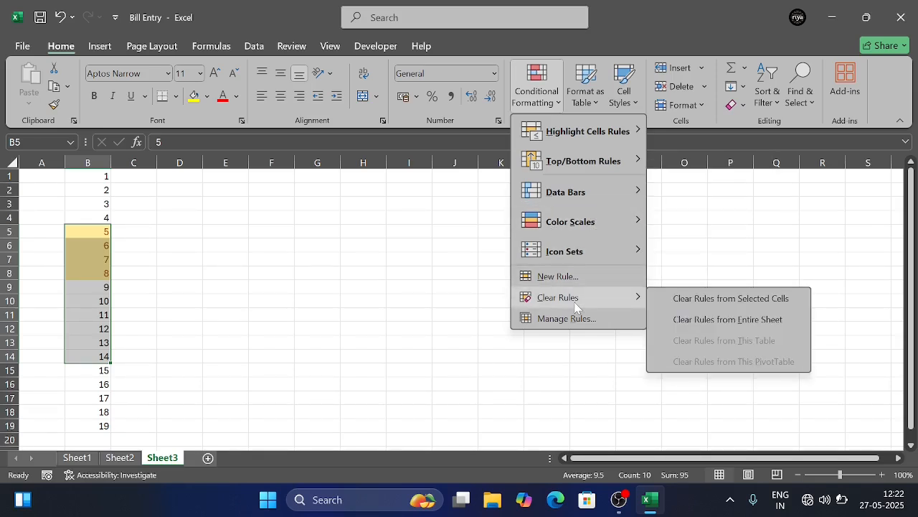
left_click(710, 300)
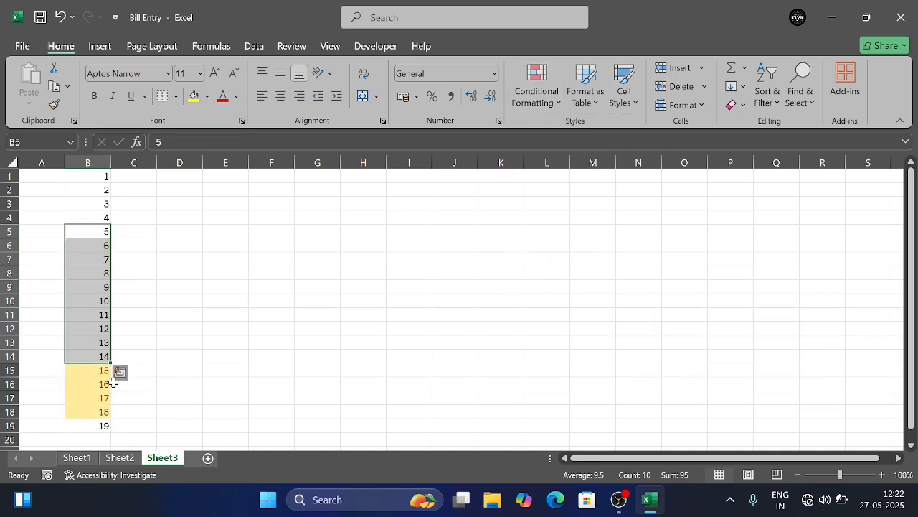
Clear the conditional formatting rules from the entire Sheet3, with B1:B19 selected, and deselect the range
left_click(92, 358)
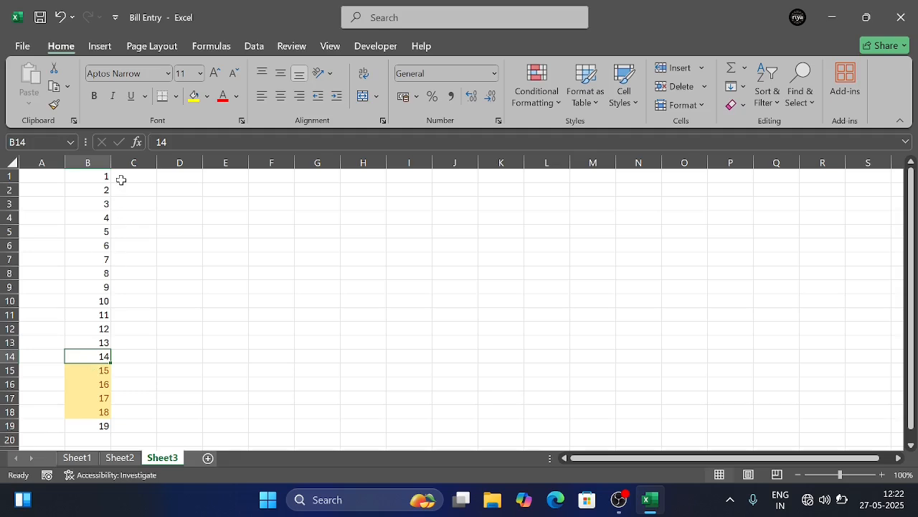
left_click_drag(96, 177, 105, 426)
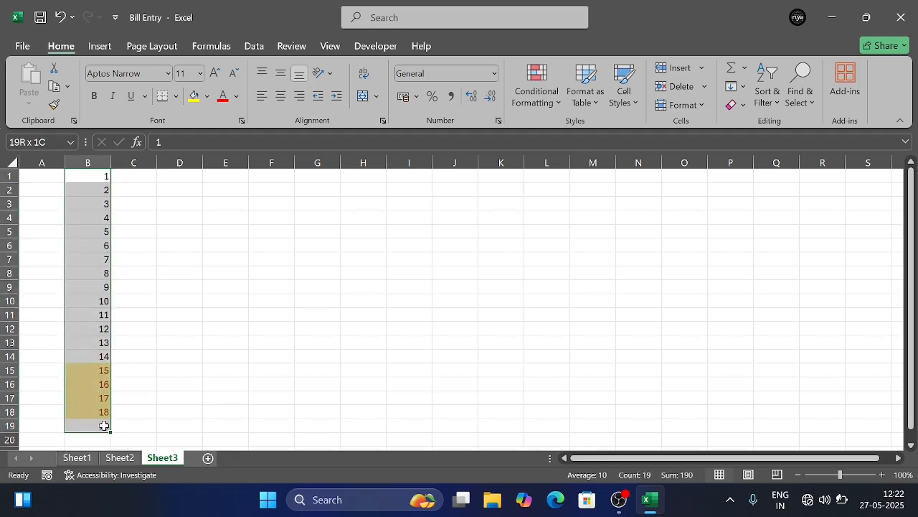
left_click(555, 104)
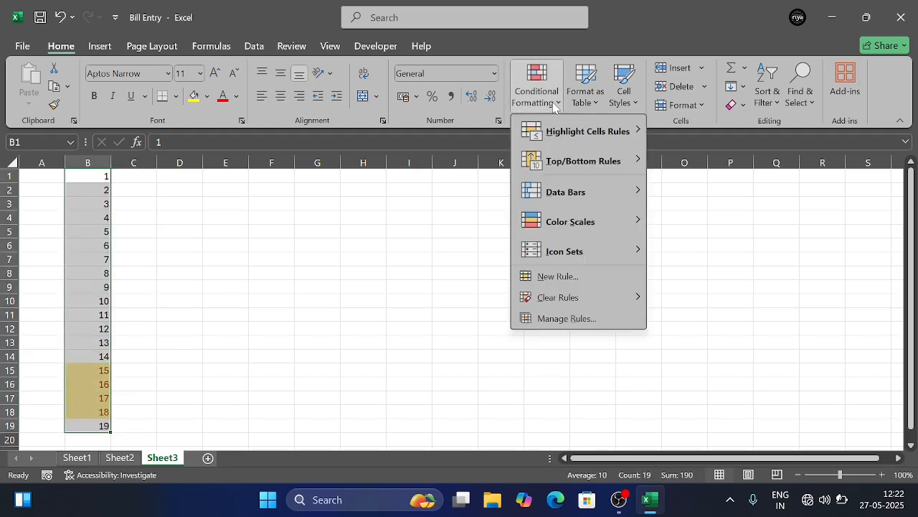
mouse_move(597, 295)
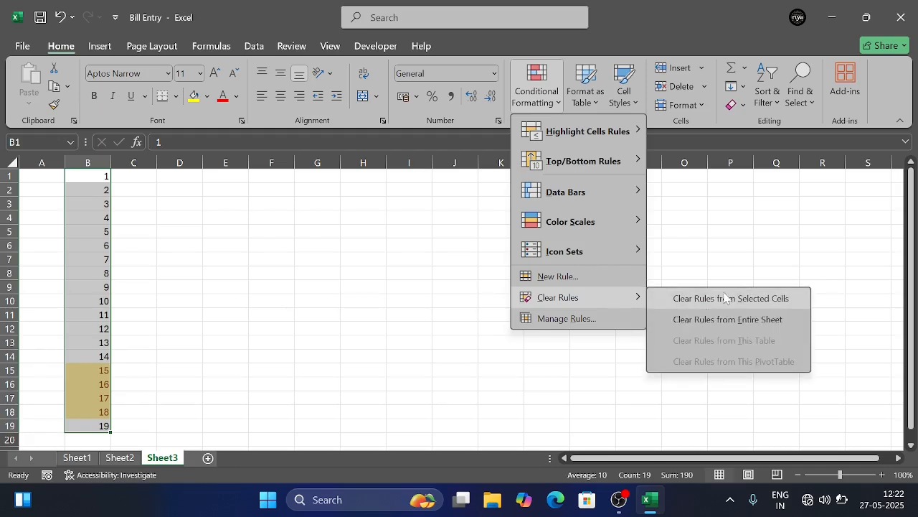
left_click(692, 328)
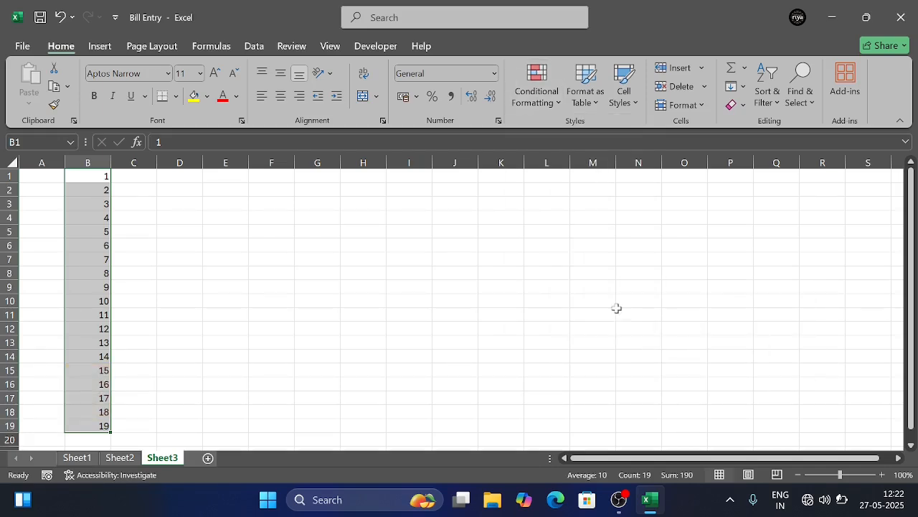
left_click(226, 239)
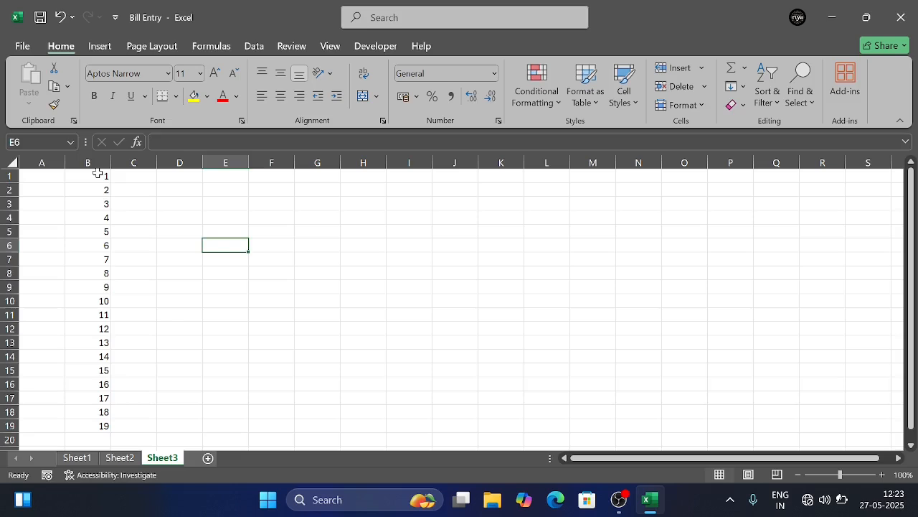
Clear the contents of B1:B19 on Sheet3 and switch to Sheet2 with the bill invoice
left_click_drag(95, 174, 104, 425)
left_click(735, 105)
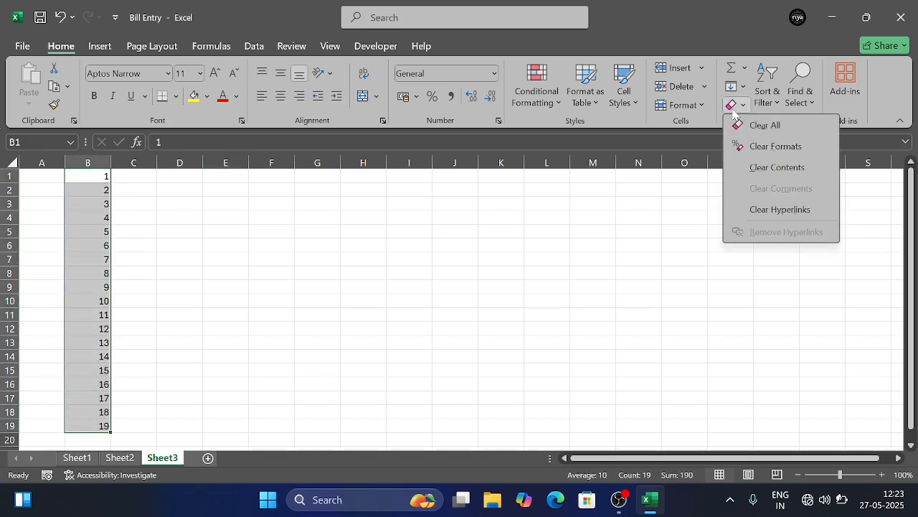
left_click(761, 176)
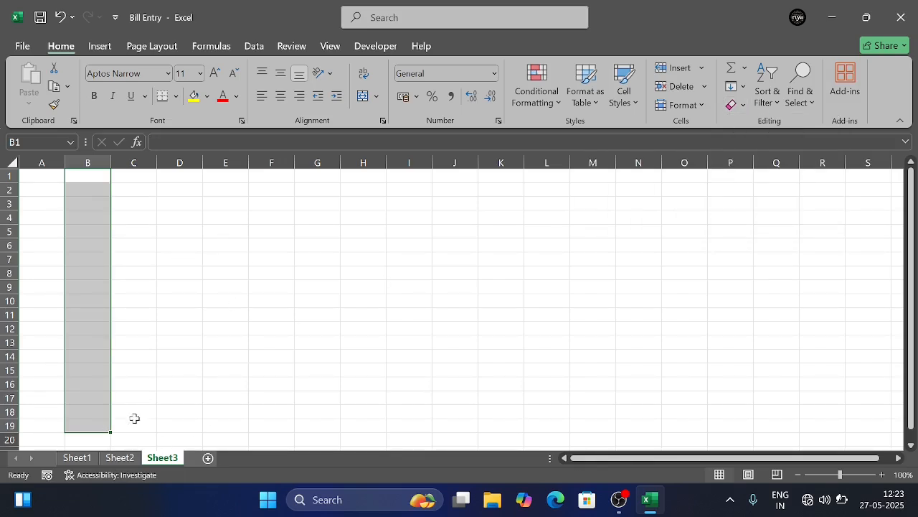
left_click(121, 458)
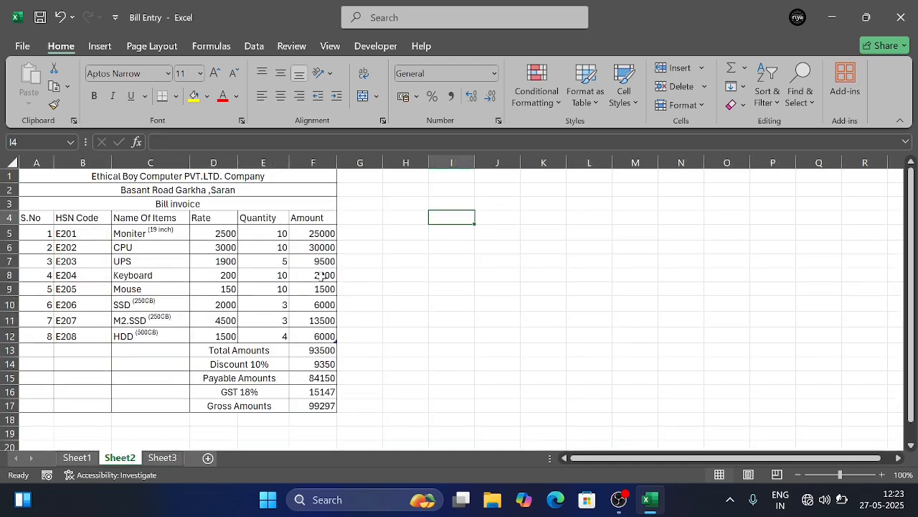
left_click(212, 233)
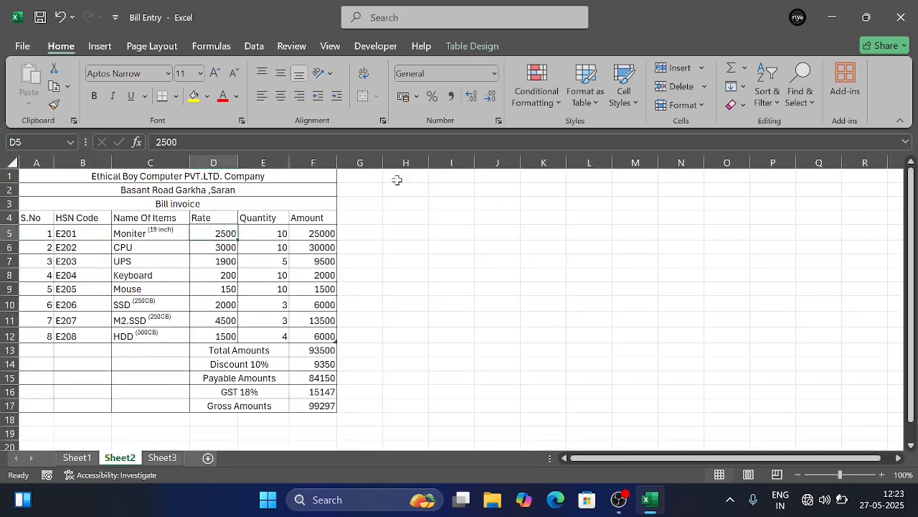
left_click(543, 105)
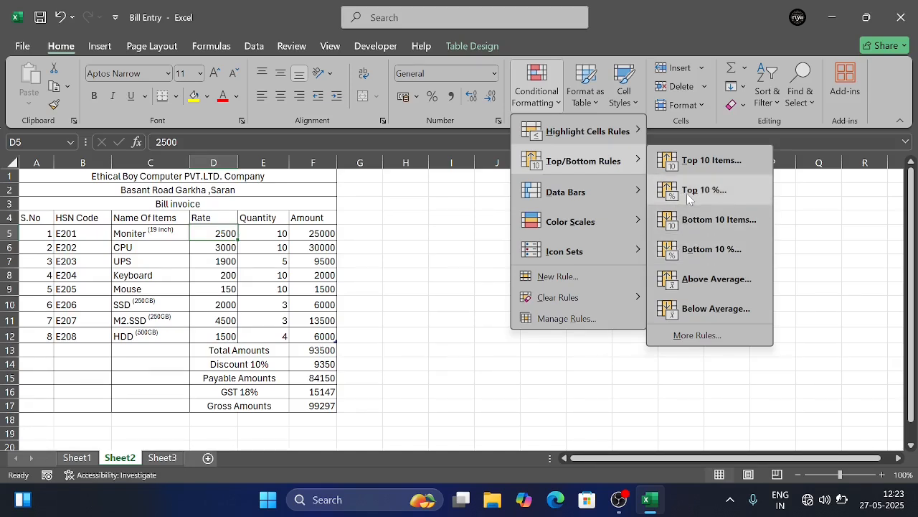
left_click(216, 232)
left_click_drag(217, 232, 327, 320)
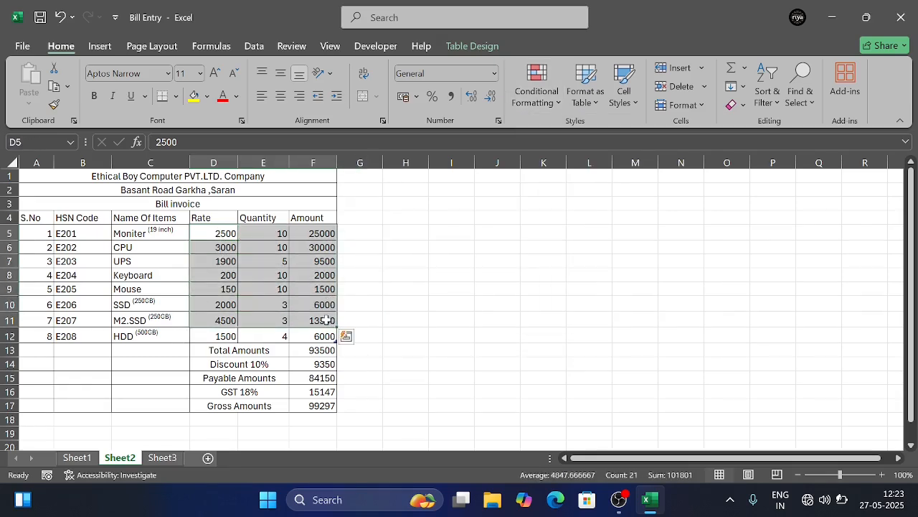
left_click(399, 300)
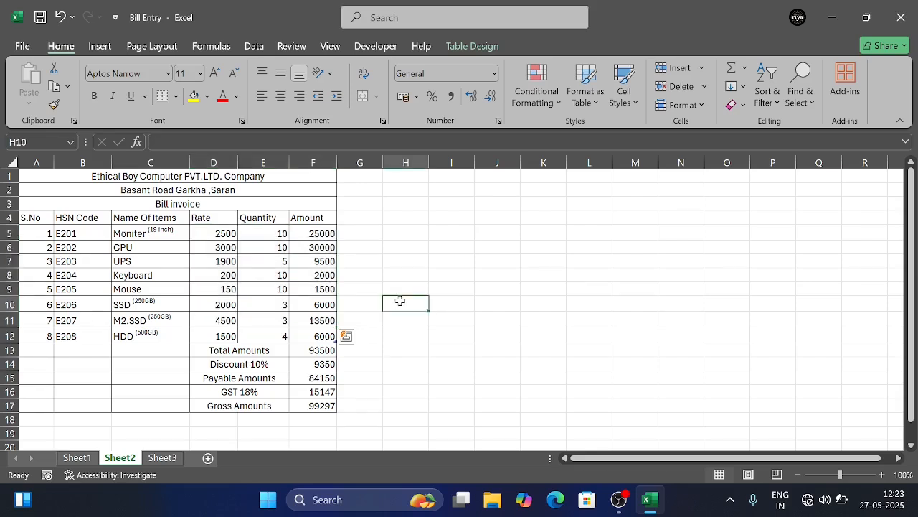
Apply a Top 10% conditional format to D5:F12 with 10% and Light Red Fill with Dark Red Text
left_click_drag(220, 232, 316, 335)
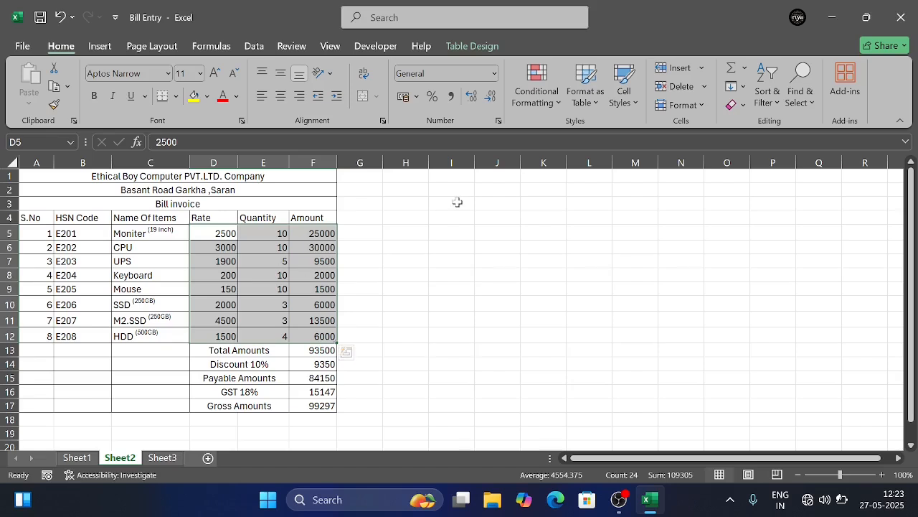
left_click(543, 107)
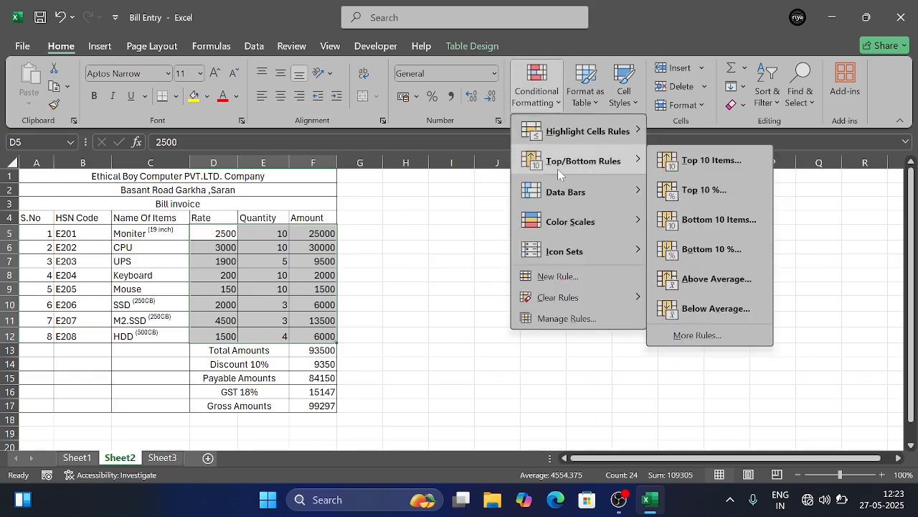
left_click(694, 192)
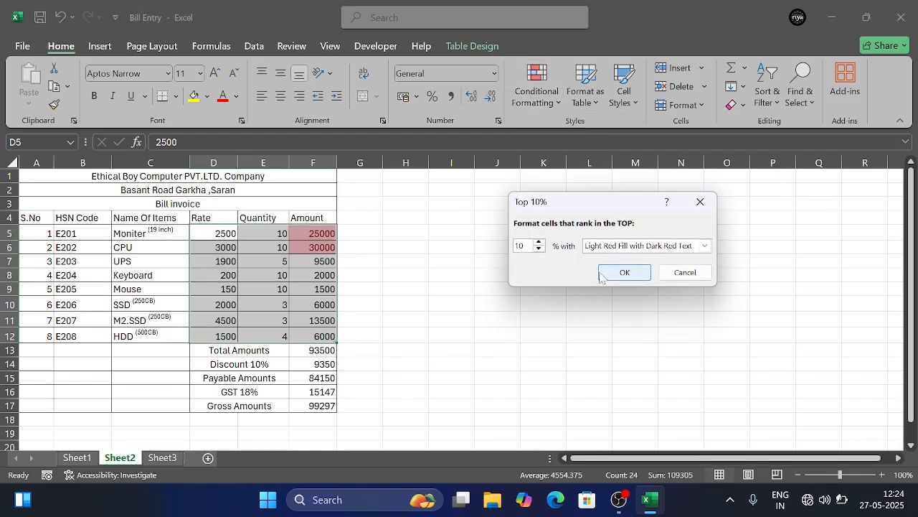
left_click(621, 272)
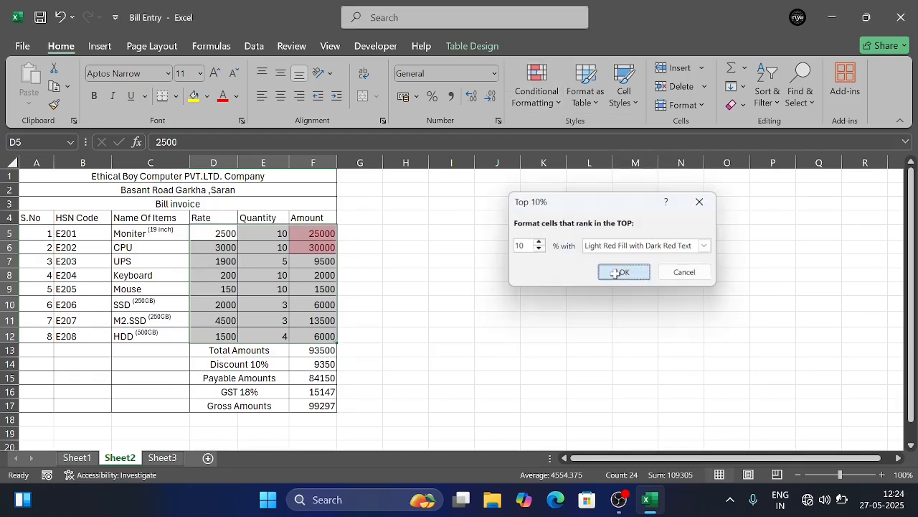
left_click(374, 266)
left_click(305, 232)
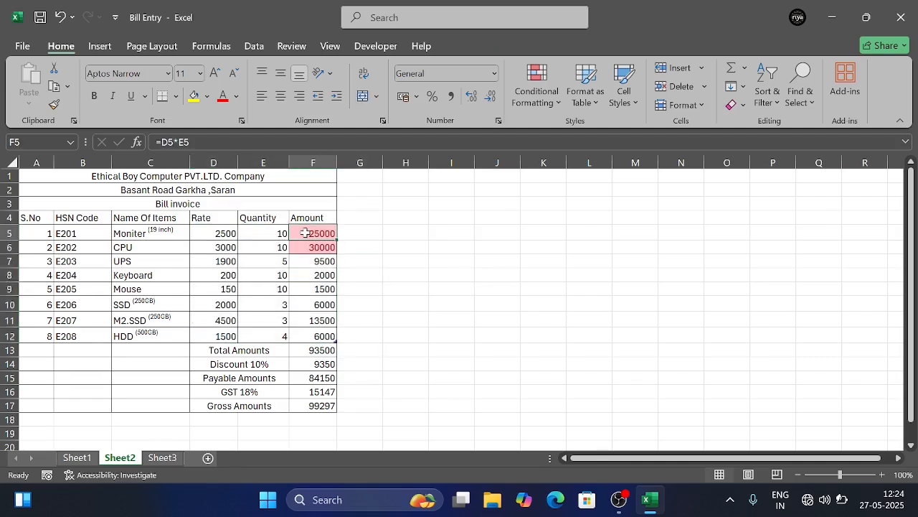
left_click_drag(305, 232, 320, 247)
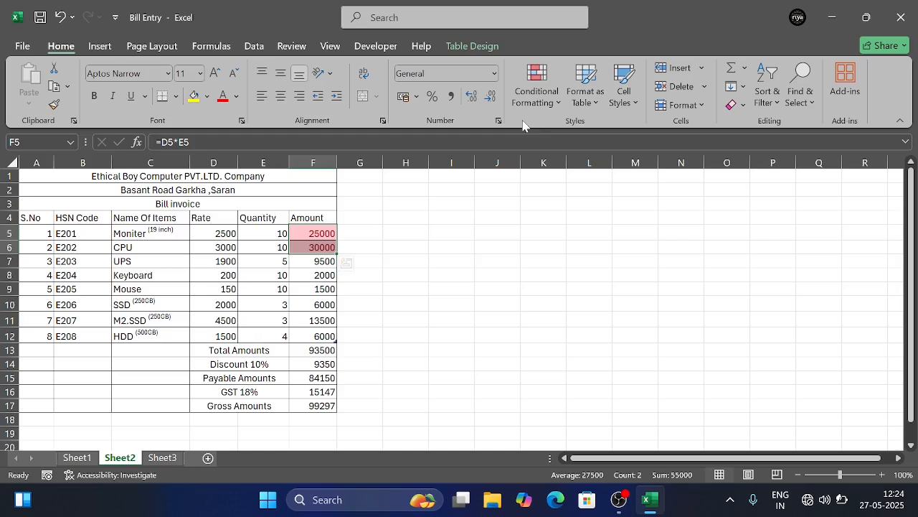
left_click(552, 107)
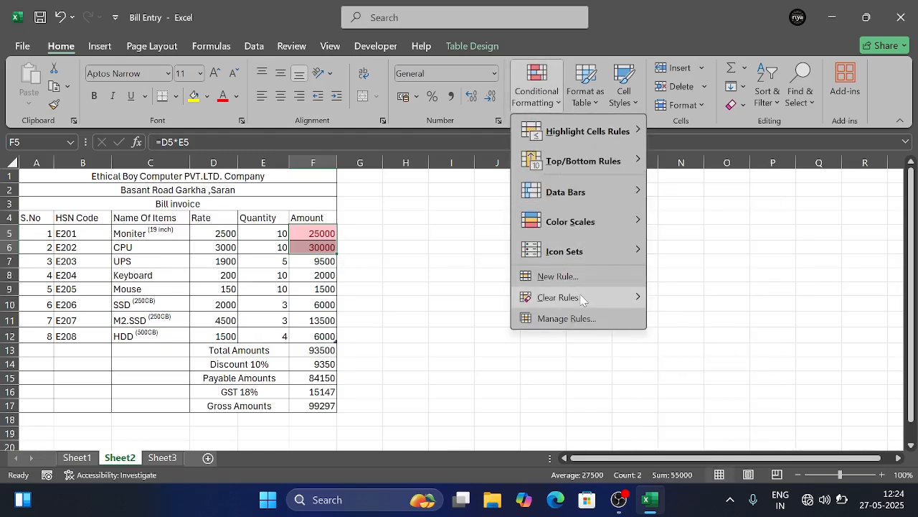
mouse_move(581, 297)
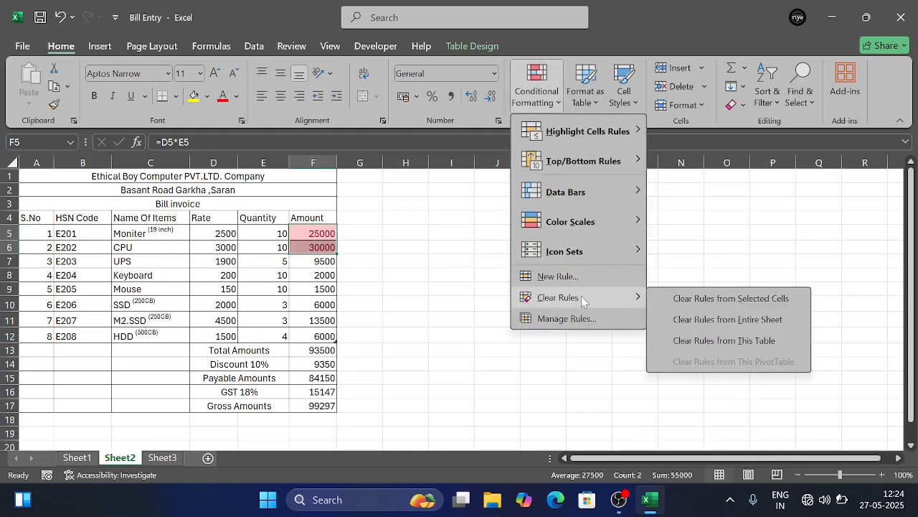
left_click(452, 249)
left_click(391, 231)
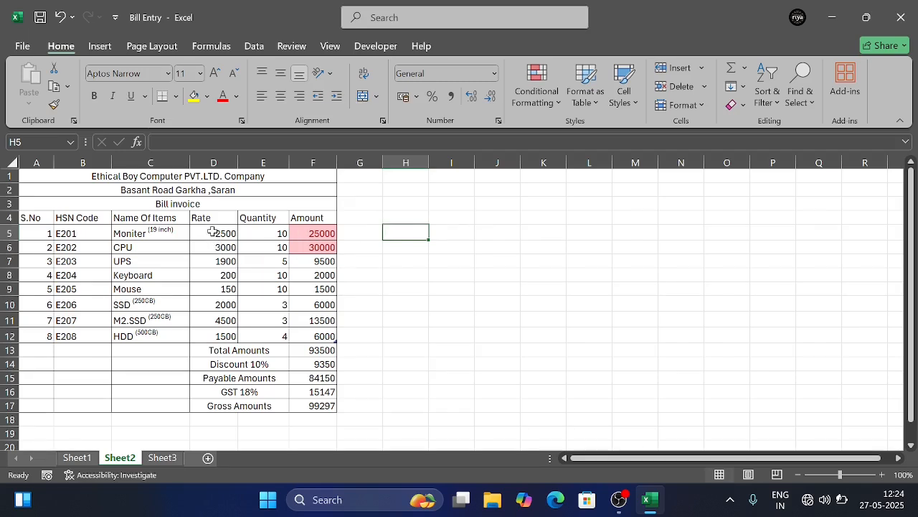
Check the cell count of D5:F12 and enter 24*10/100 in cell I9 beside the invoice
left_click_drag(213, 231, 329, 327)
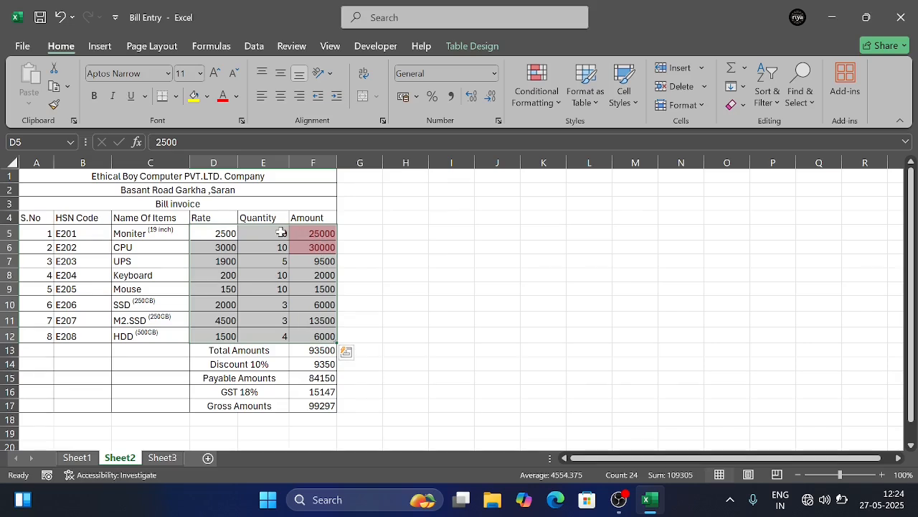
left_click(450, 286)
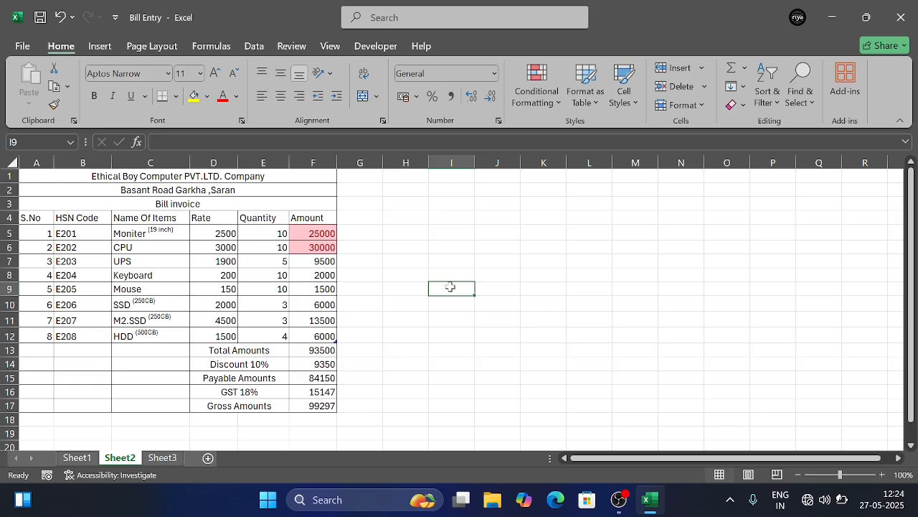
type("24*")
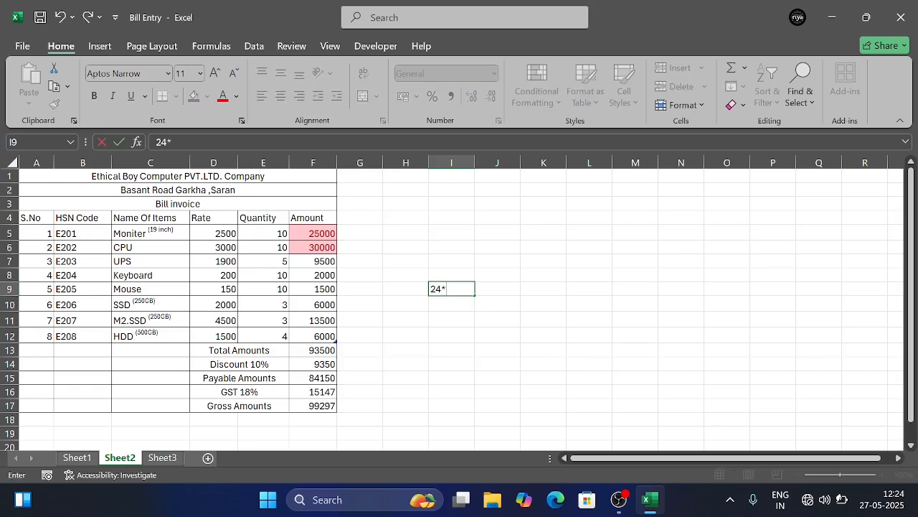
type("10/100")
key("Return")
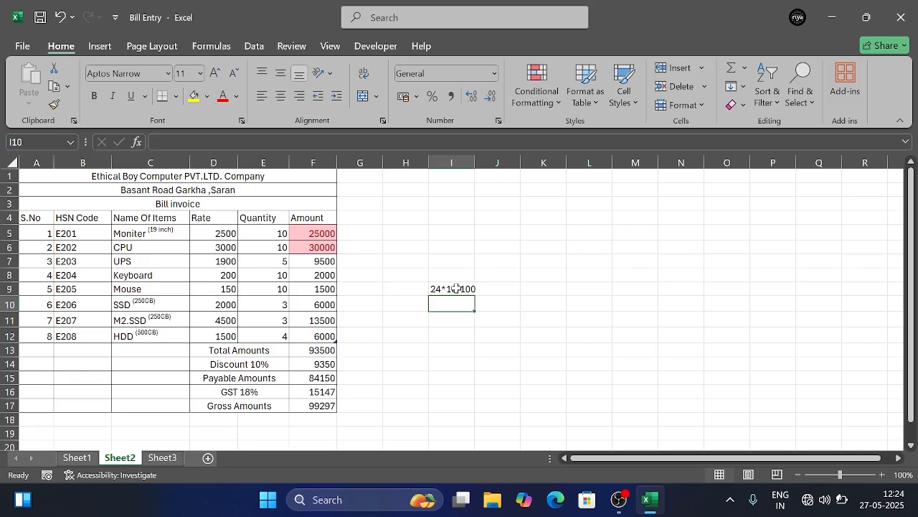
Turn the entry in cell I9 into the formula =24*10/100 and reselect the cell
left_click(451, 288)
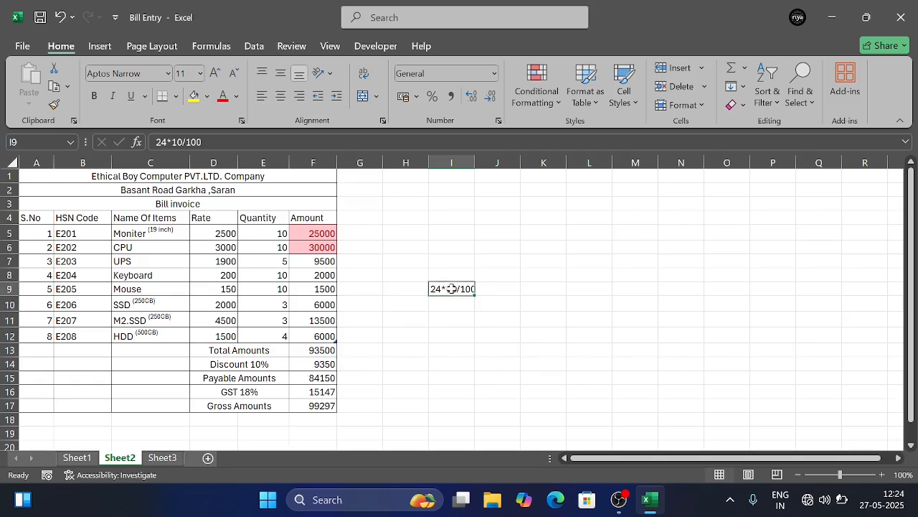
left_click(156, 142)
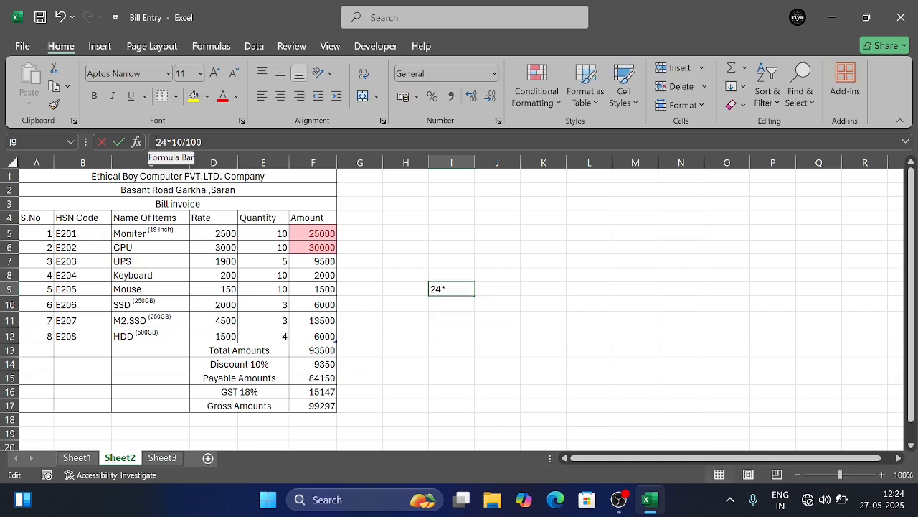
type("=")
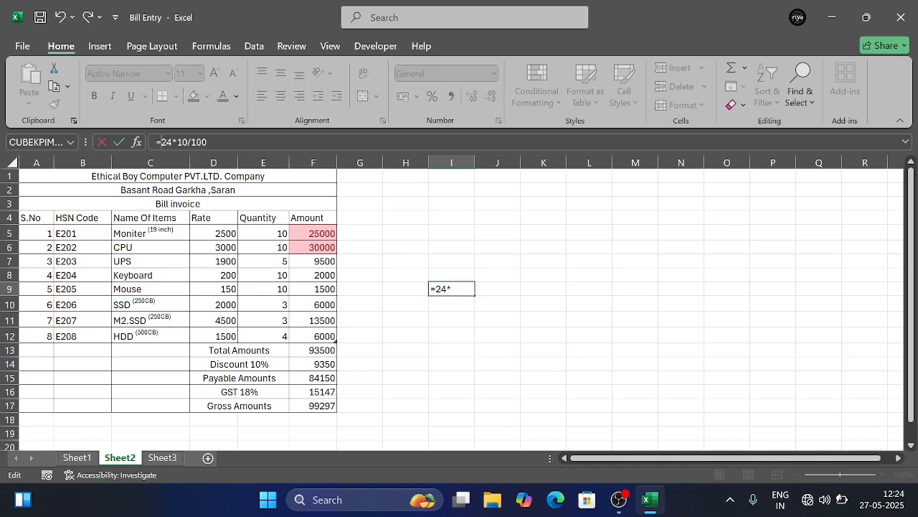
key("End")
key("Return")
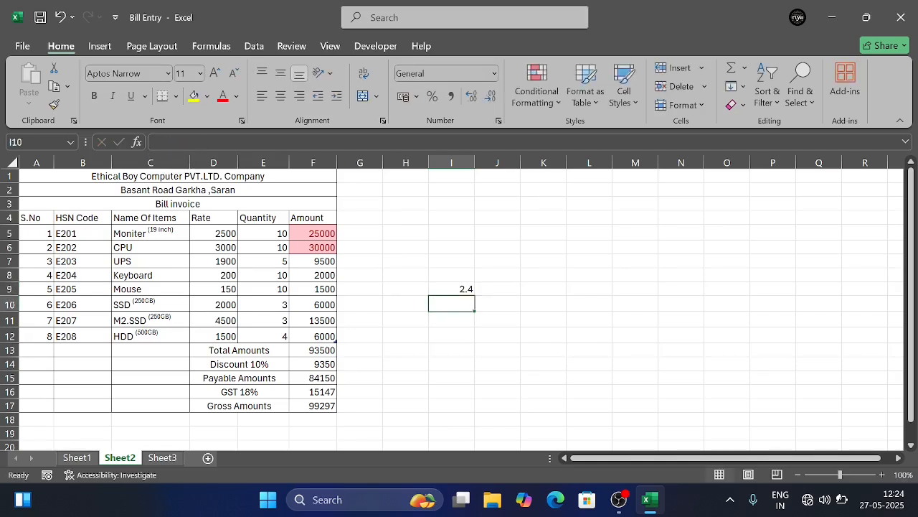
left_click(452, 290)
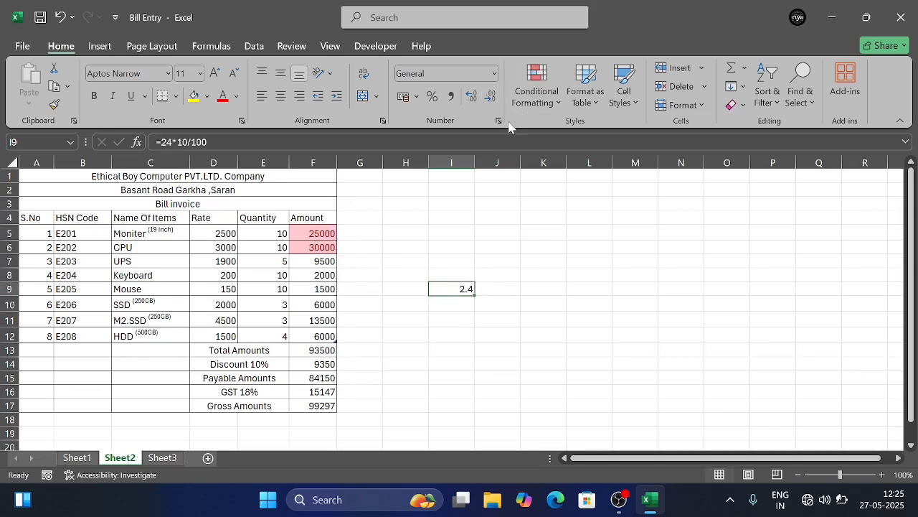
Apply a Top 10% conditional format to D5:F12 with the percentage set to 13 and Light Red Fill with Dark Red Text
left_click(539, 97)
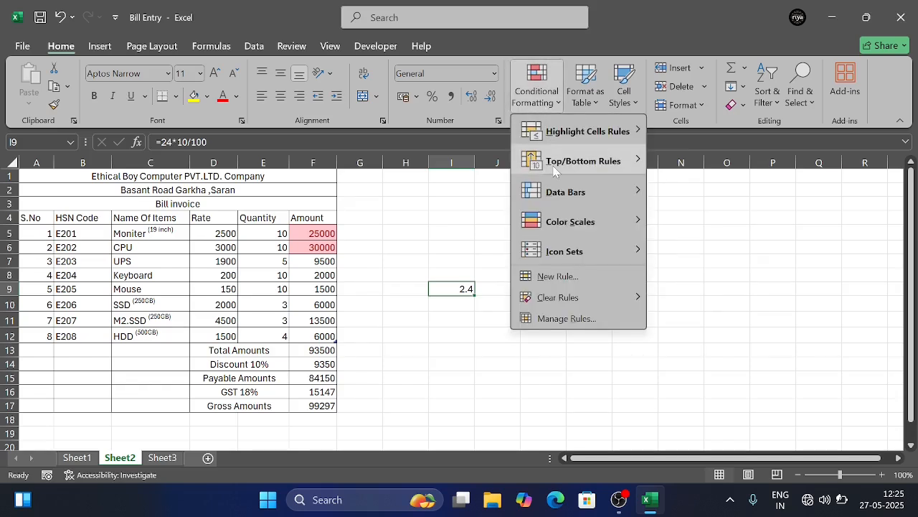
left_click(209, 234)
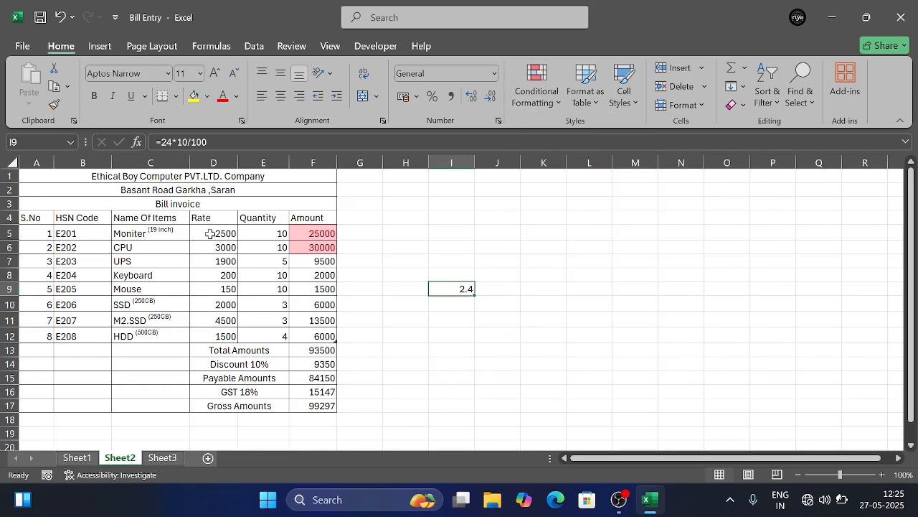
left_click_drag(209, 234, 311, 336)
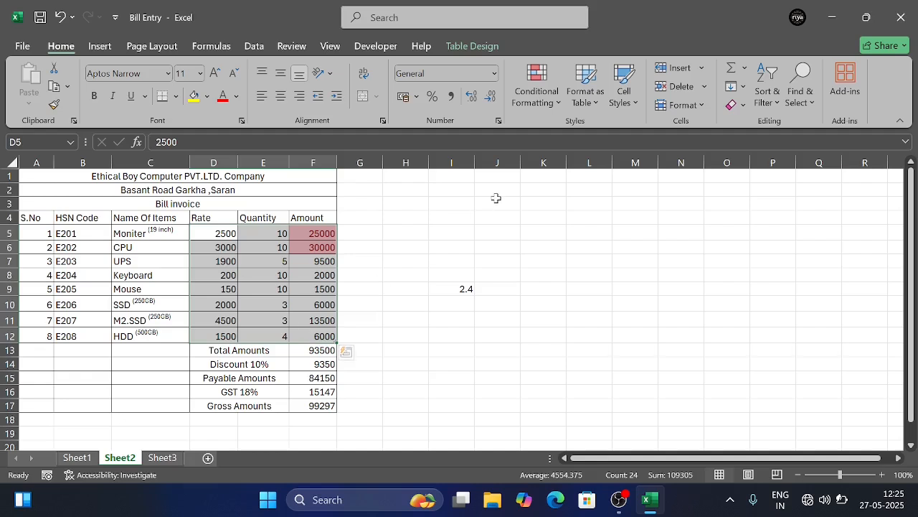
left_click(543, 115)
mouse_move(565, 167)
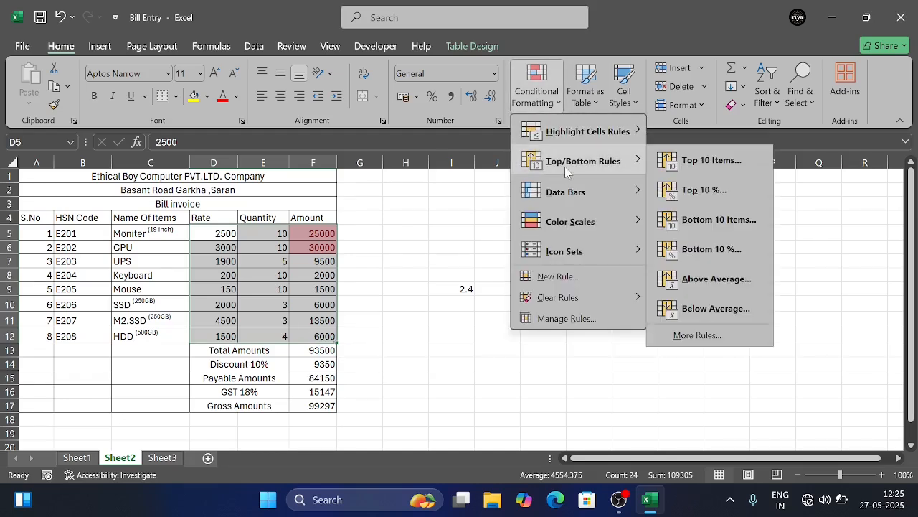
left_click(698, 190)
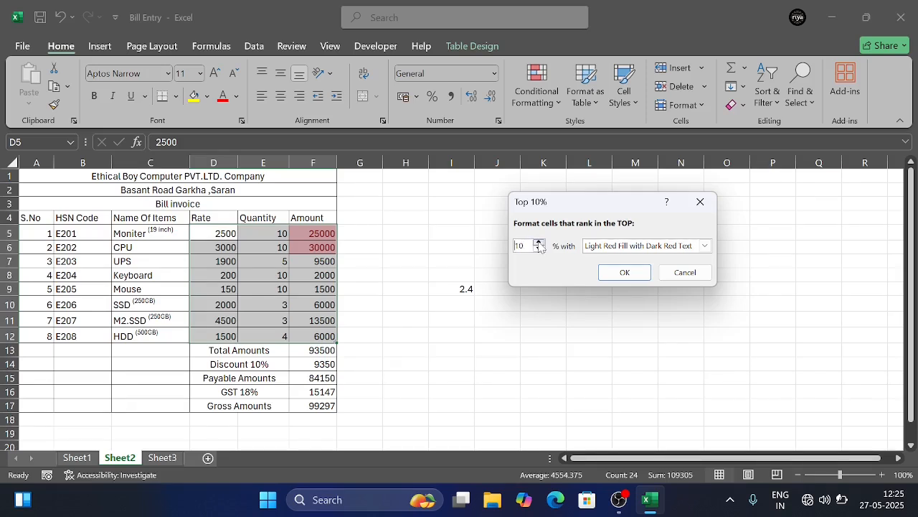
left_click(539, 243)
left_click(539, 242)
left_click(539, 243)
left_click(539, 243)
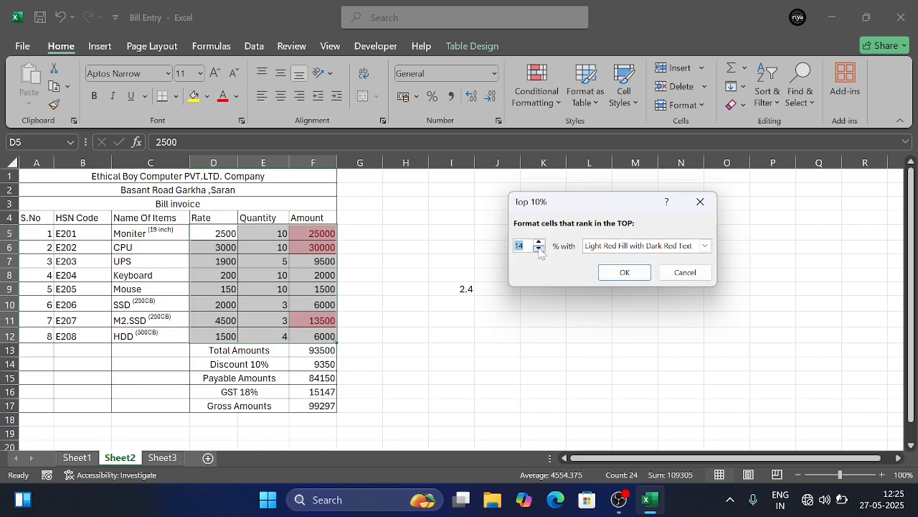
left_click(539, 249)
left_click(539, 249)
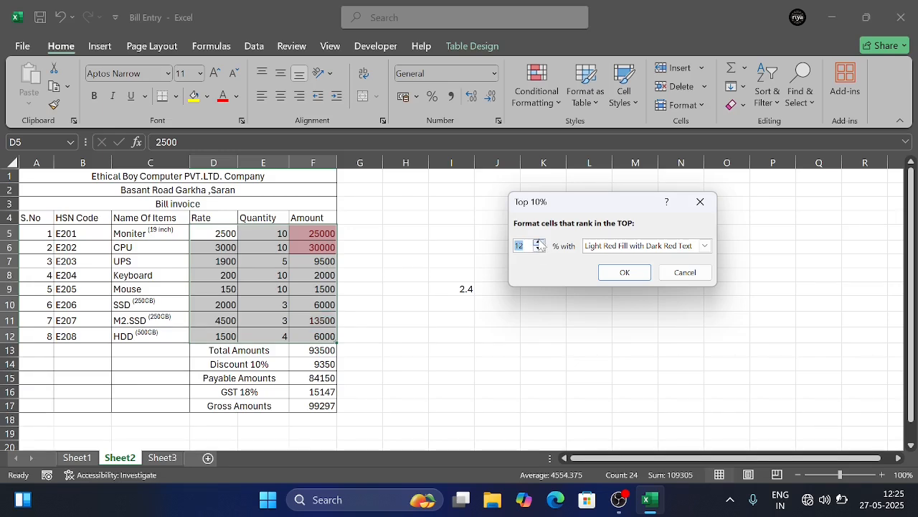
left_click(539, 242)
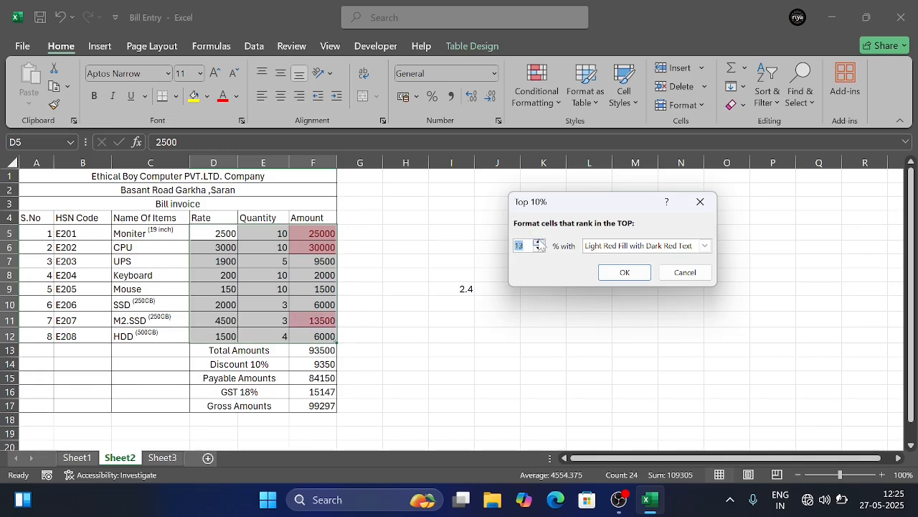
left_click(623, 271)
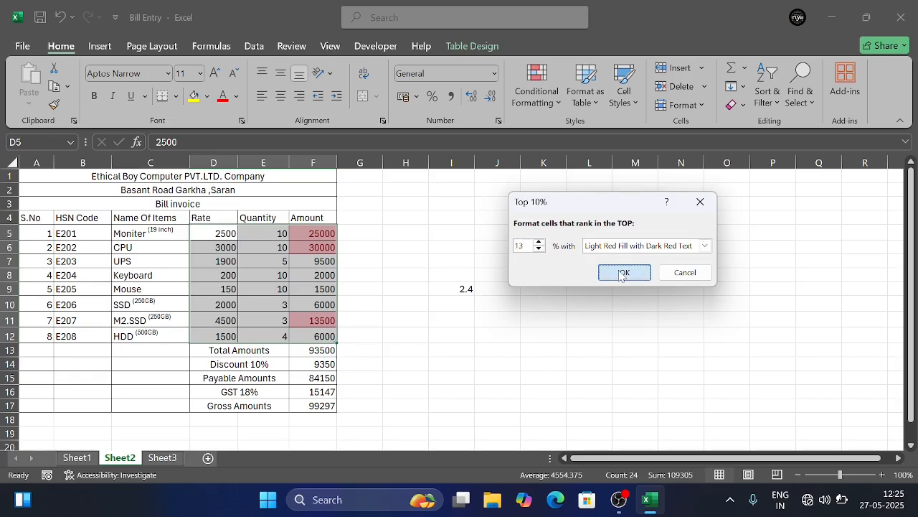
Change the formula in cell I9 to use 13 percent, as =24*13/100
left_click(466, 289)
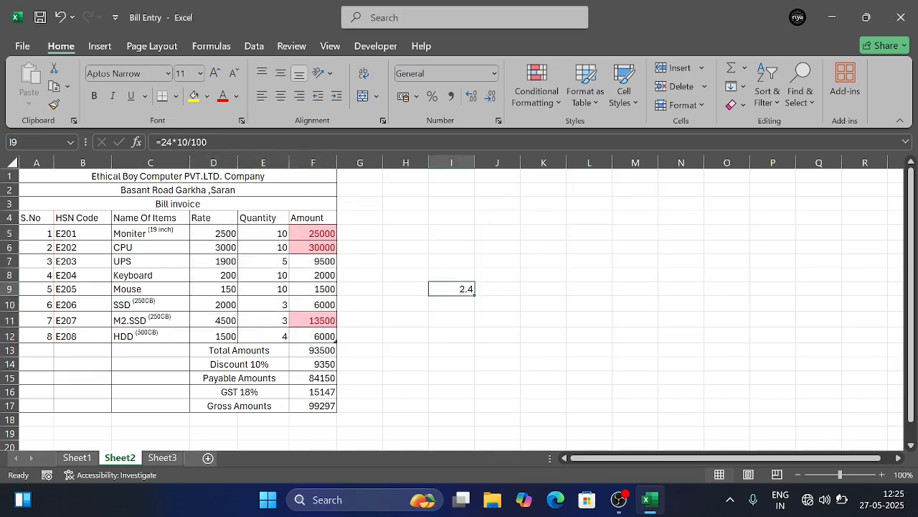
left_click(179, 142)
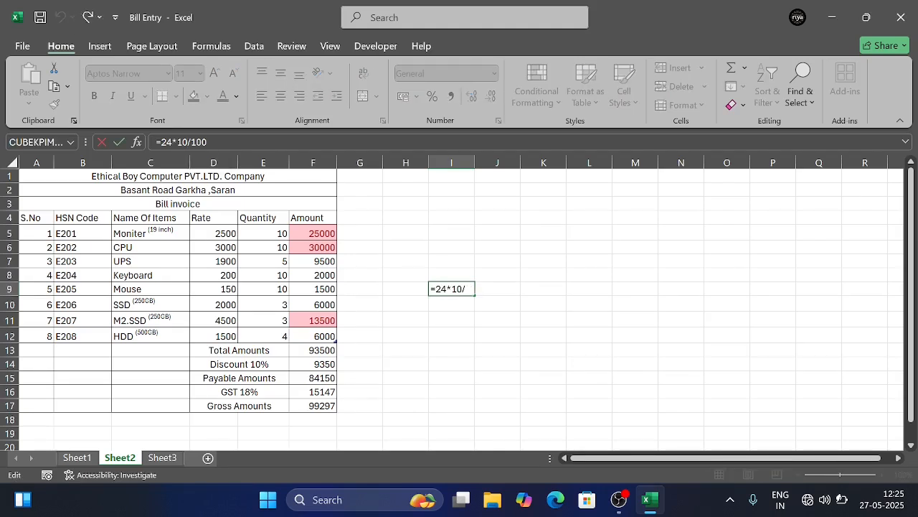
key("BackSpace")
type("3")
key("Return")
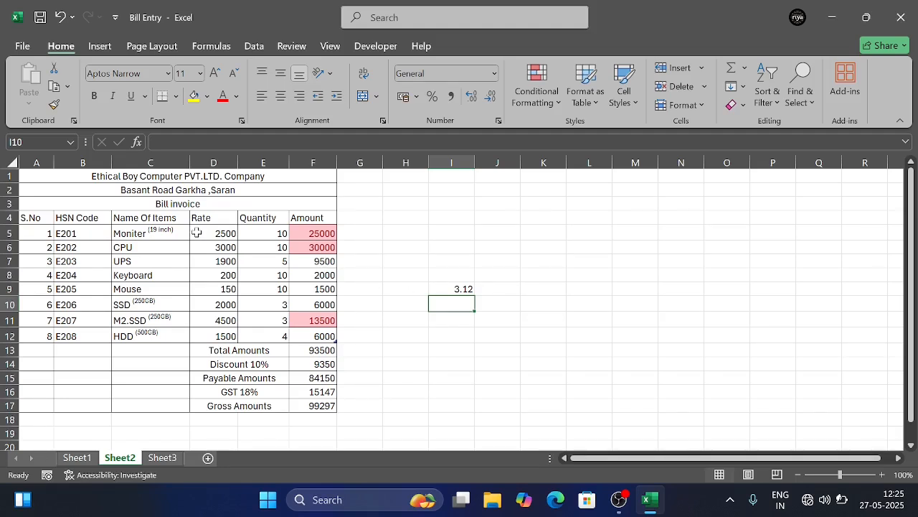
Clear the conditional formatting rules from the entire Sheet2, with D5:F12 selected
left_click_drag(197, 233, 327, 335)
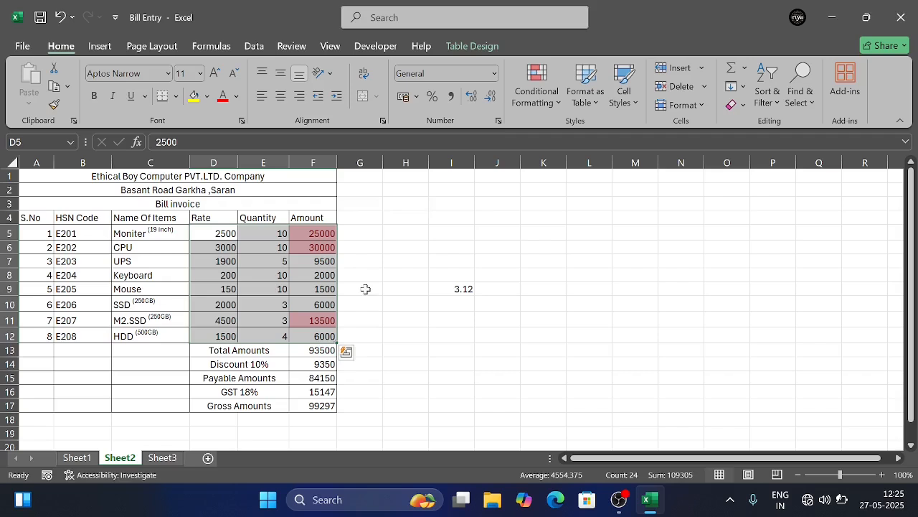
left_click(531, 106)
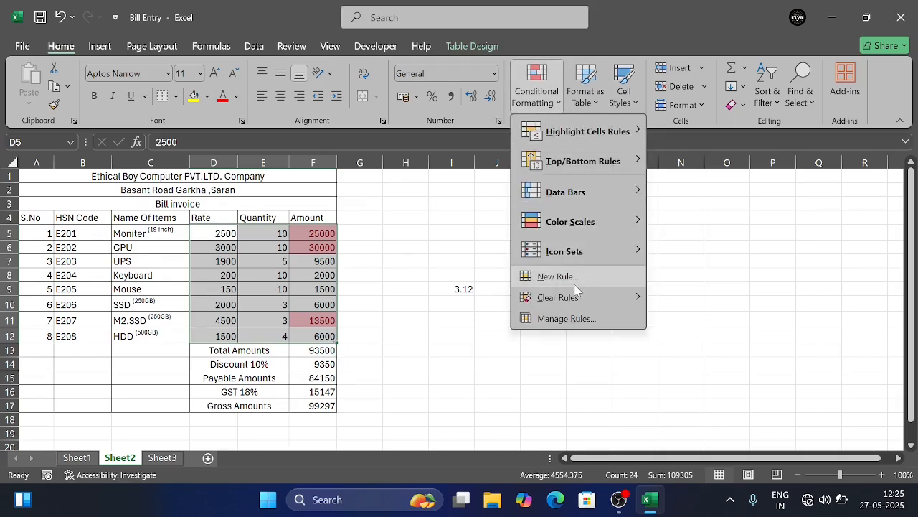
mouse_move(574, 297)
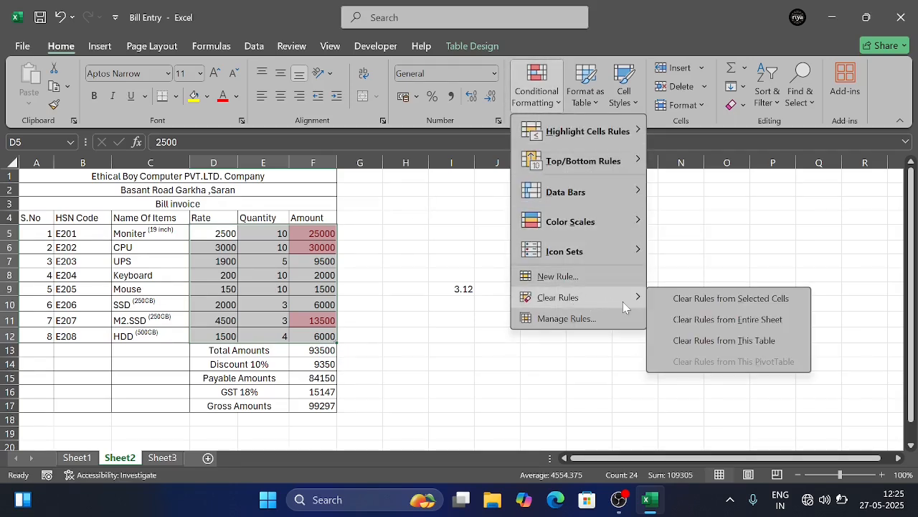
left_click(691, 320)
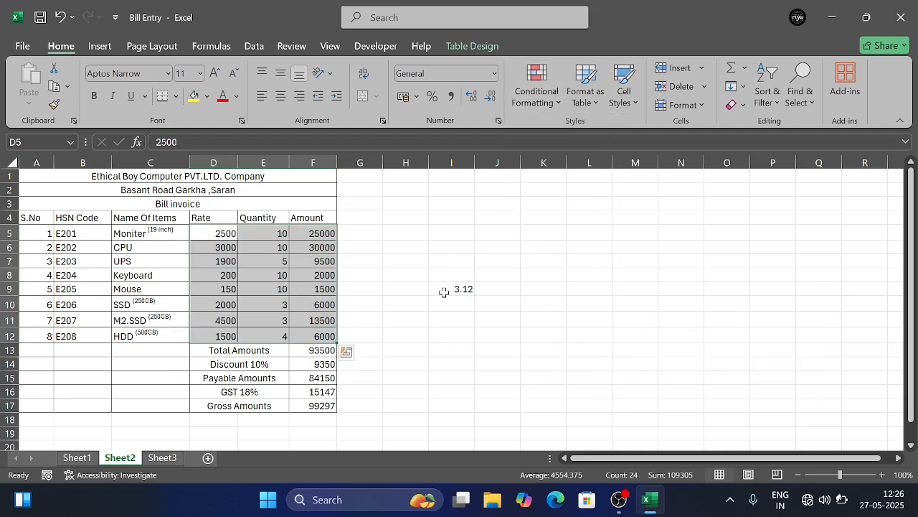
Apply a Bottom 10% conditional format to D5:F12 with 10% and Light Red Fill with Dark Red Text
left_click(545, 101)
mouse_move(588, 167)
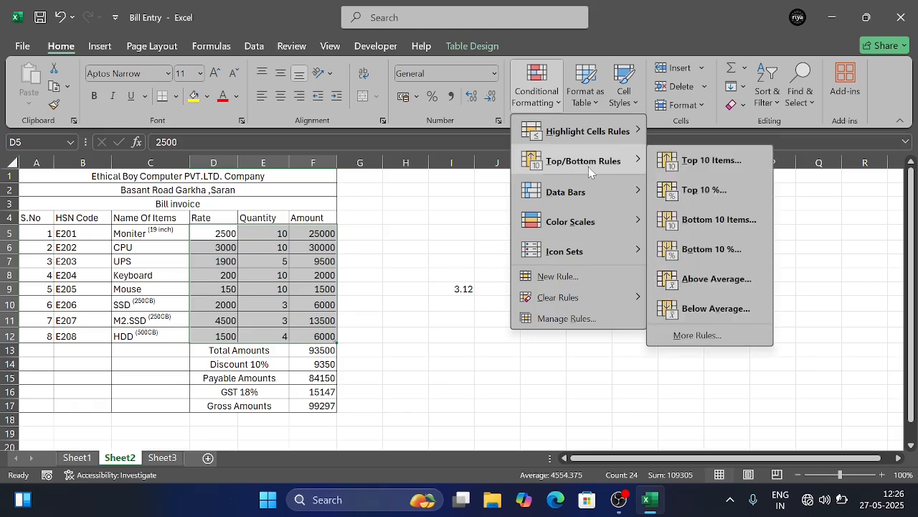
left_click(696, 248)
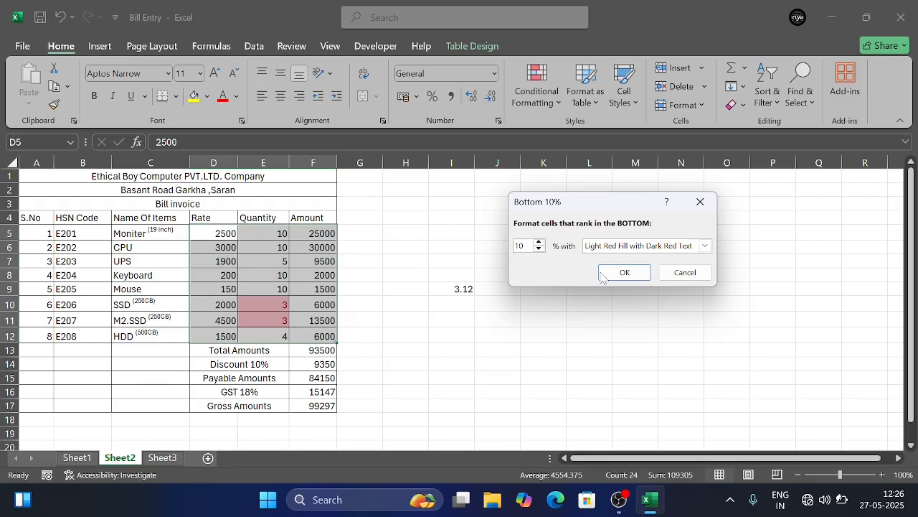
left_click(623, 273)
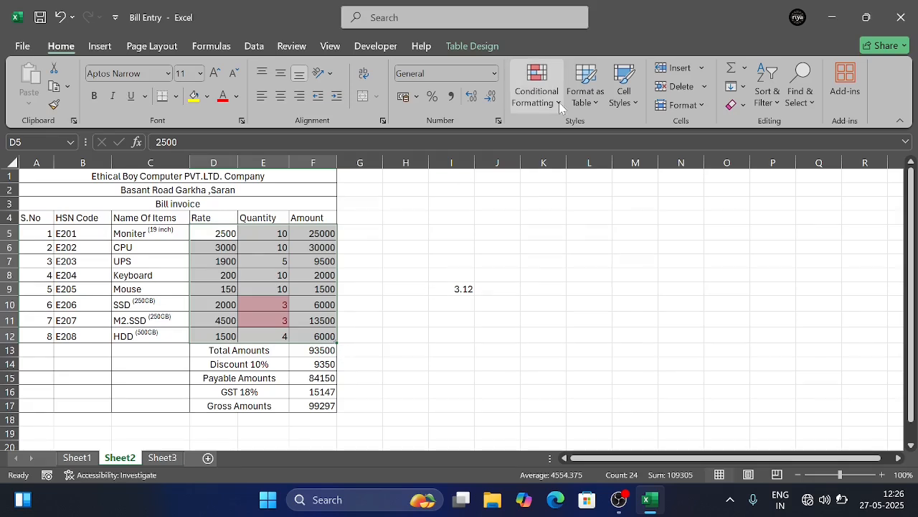
Apply another Bottom 10% rule to D5:F12 with the percentage set to 12 and Light Red Fill with Dark Red Text
left_click(538, 104)
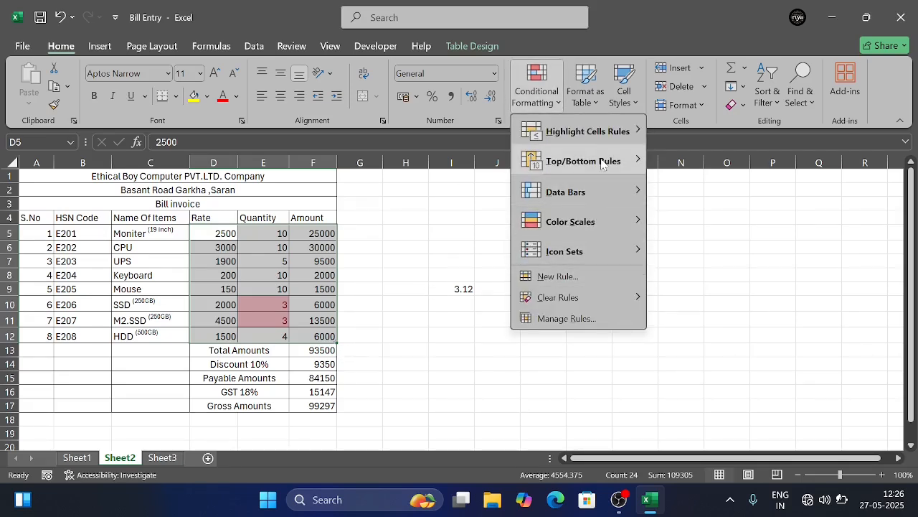
mouse_move(605, 161)
left_click(692, 251)
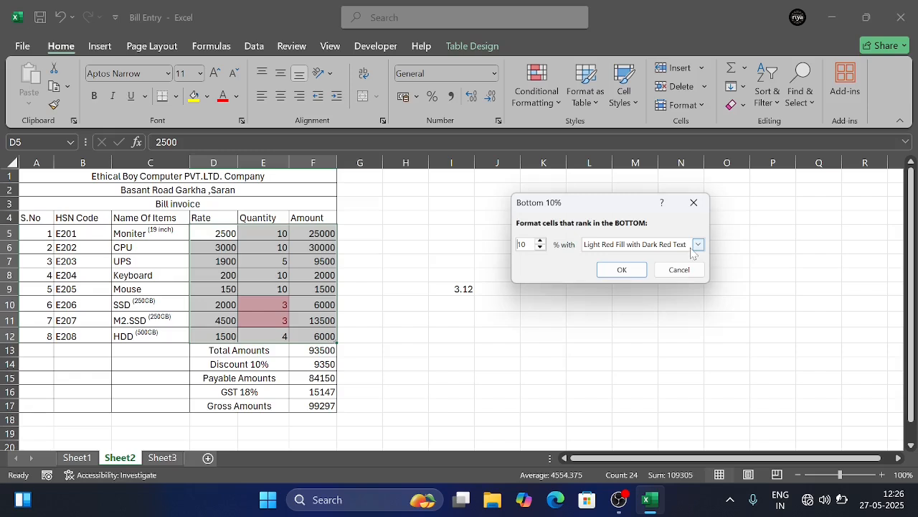
left_click(539, 243)
left_click(540, 243)
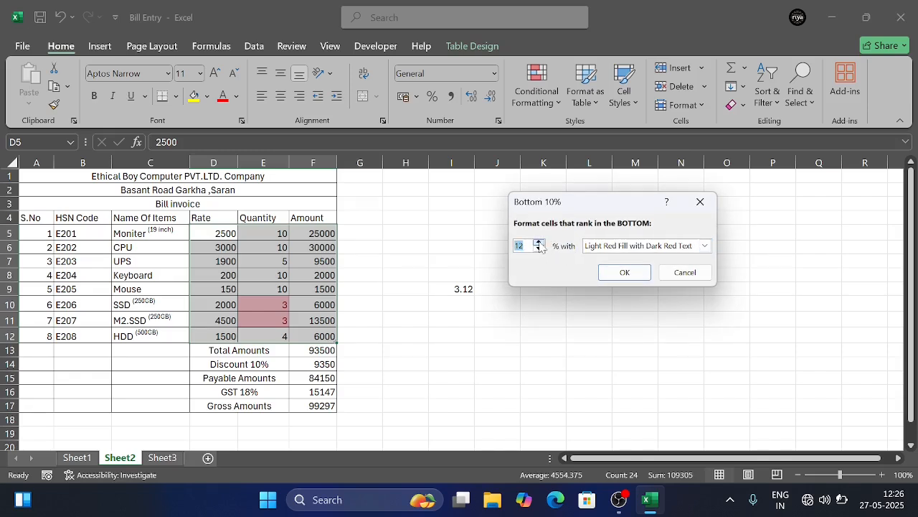
left_click(624, 276)
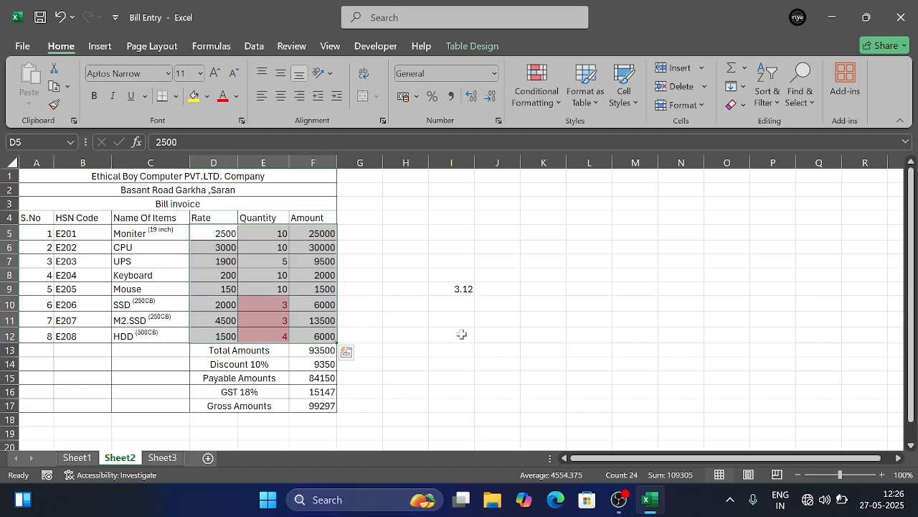
Clear the Bottom 10% conditional formatting rules from the entire Sheet2
left_click(534, 108)
mouse_move(560, 170)
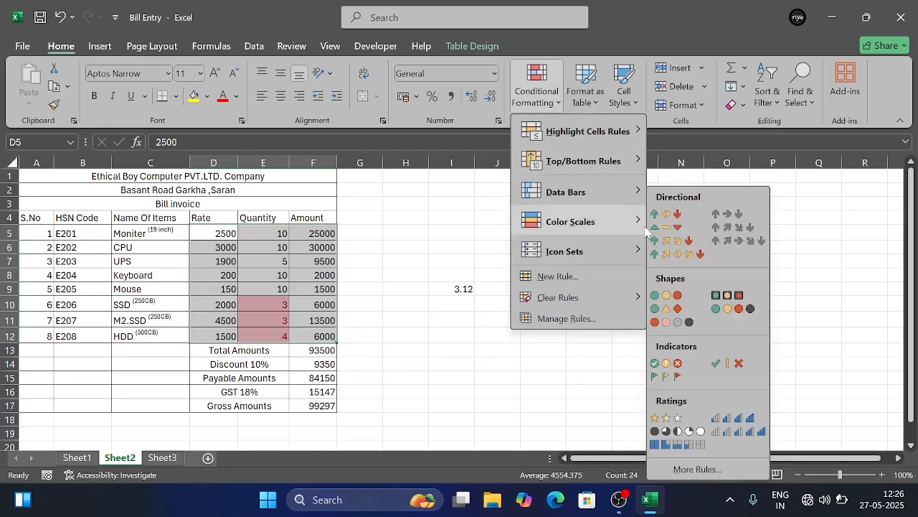
mouse_move(584, 299)
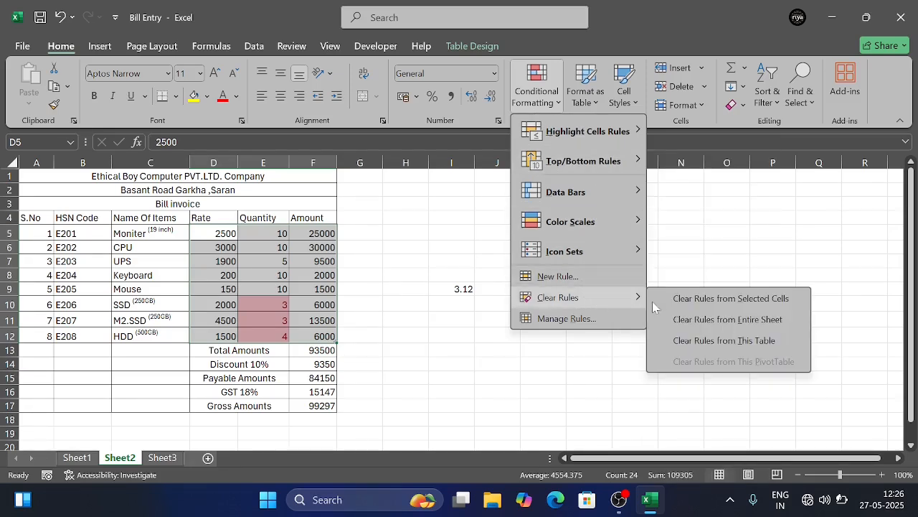
left_click(724, 318)
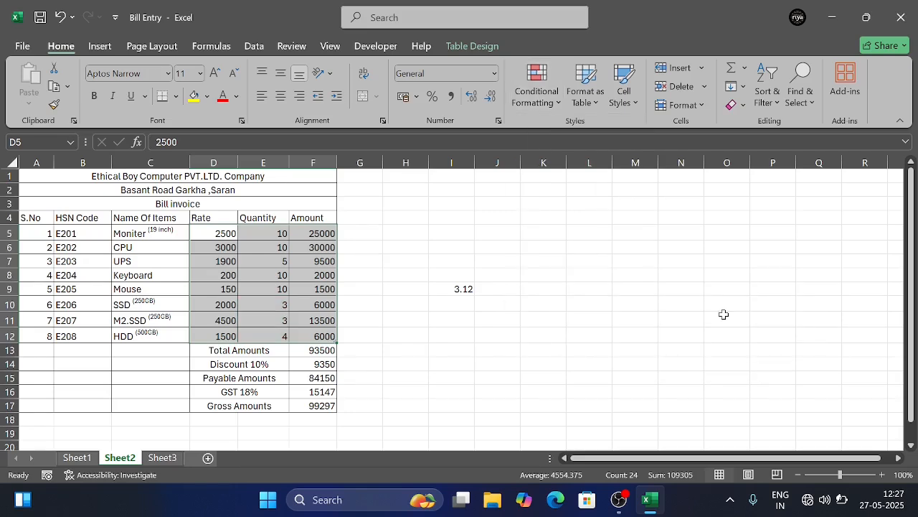
Preview an Above Average rule on D5:F12 with Light Red Fill with Dark Red Text, and cancel it without applying
left_click(530, 106)
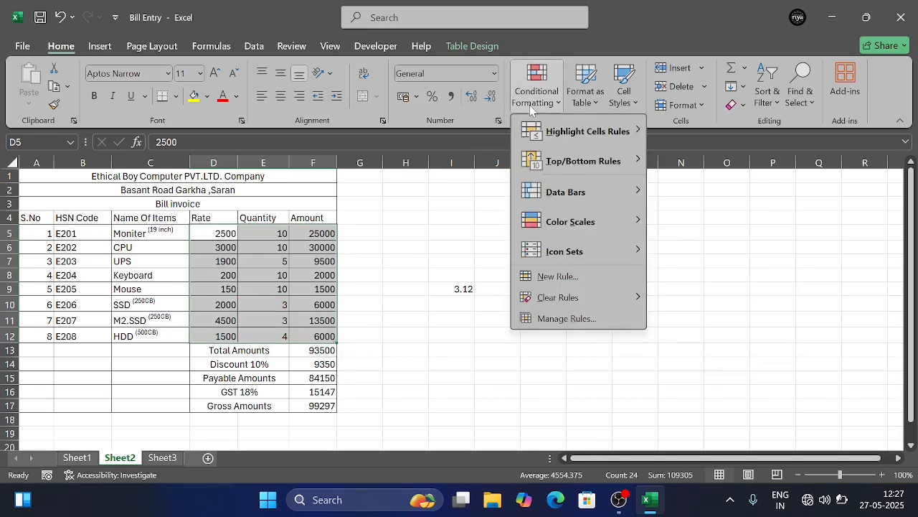
mouse_move(597, 164)
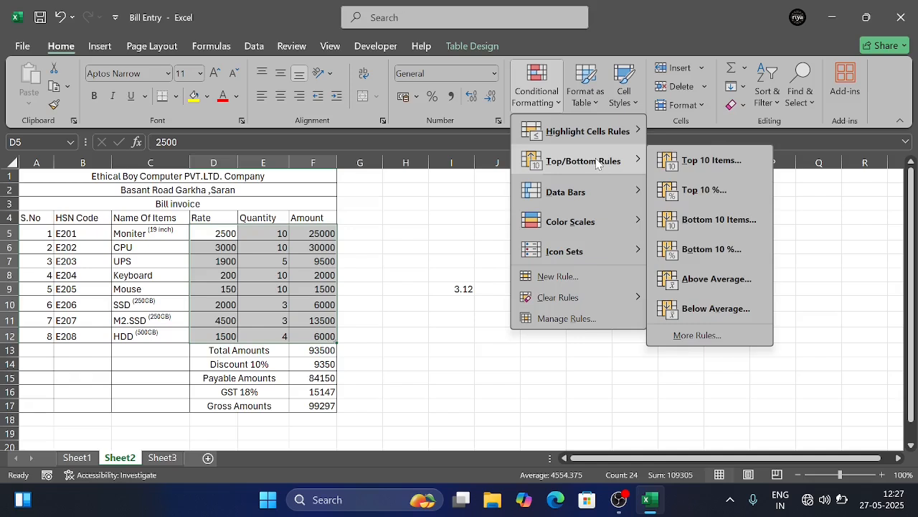
left_click(716, 280)
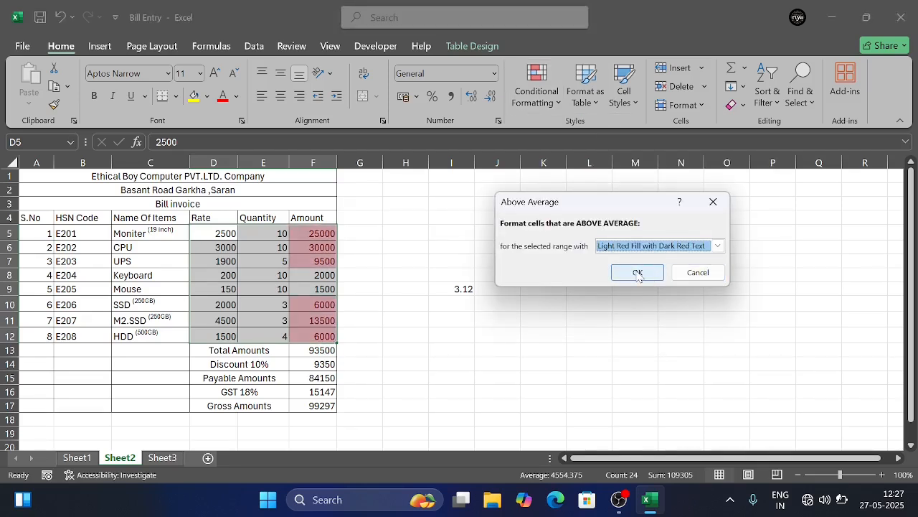
left_click(698, 273)
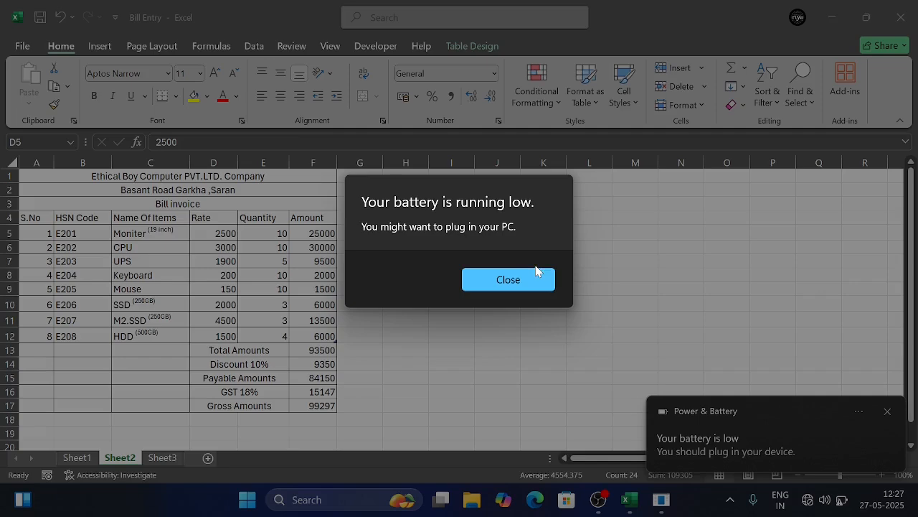
Dismiss the low-battery warning and its notification, and switch to Sheet3
left_click(531, 275)
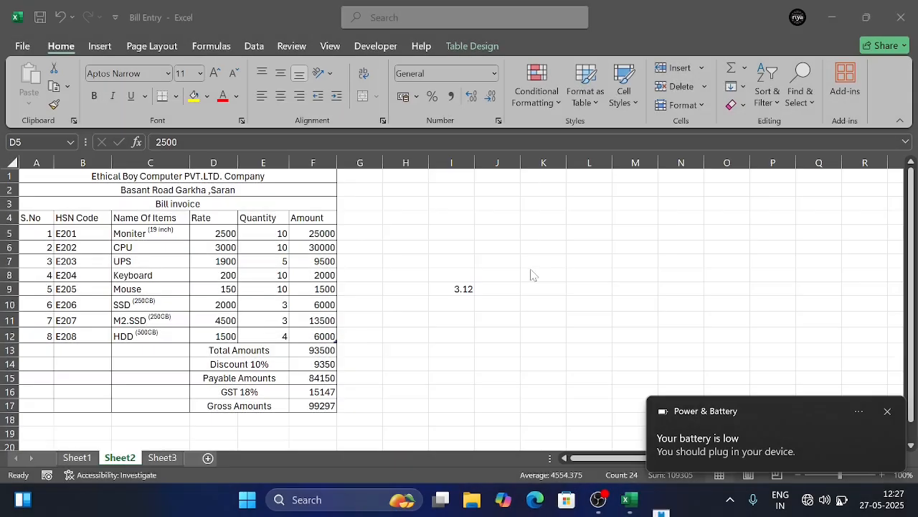
left_click(886, 412)
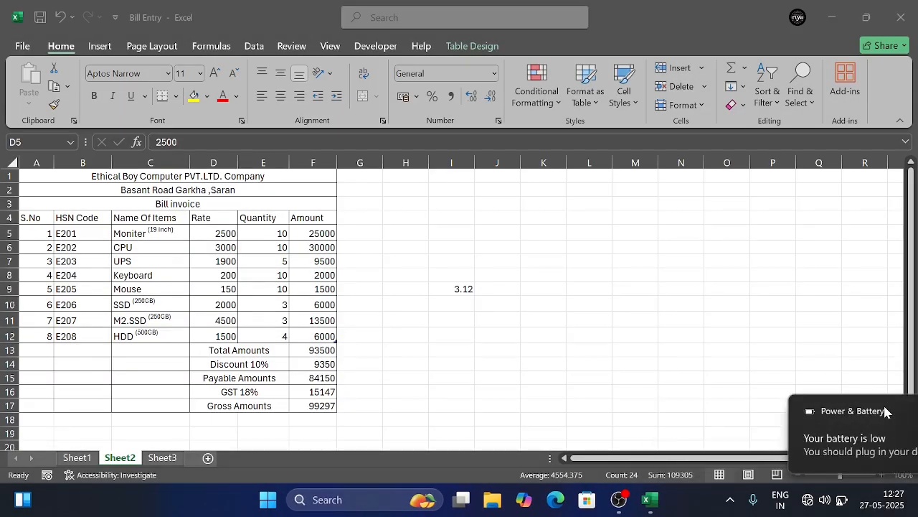
left_click(162, 459)
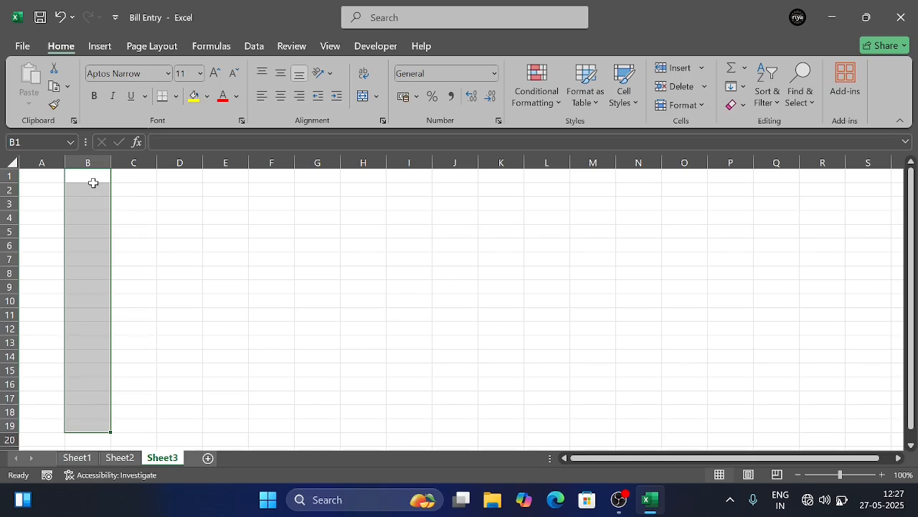
Enter 1 in B1 of Sheet3 and fill column B down to B20 as a number series from 1 to 20
type("1")
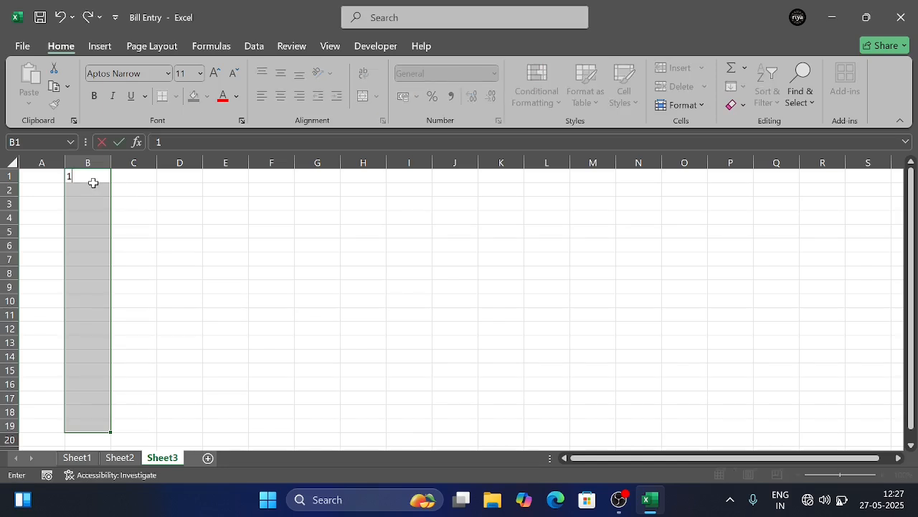
left_click(165, 224)
left_click(104, 176)
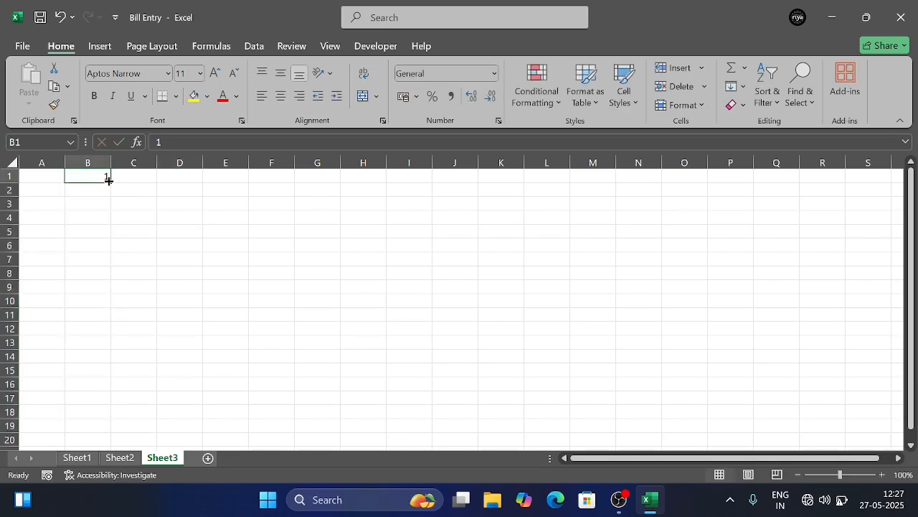
left_click_drag(108, 181, 113, 406)
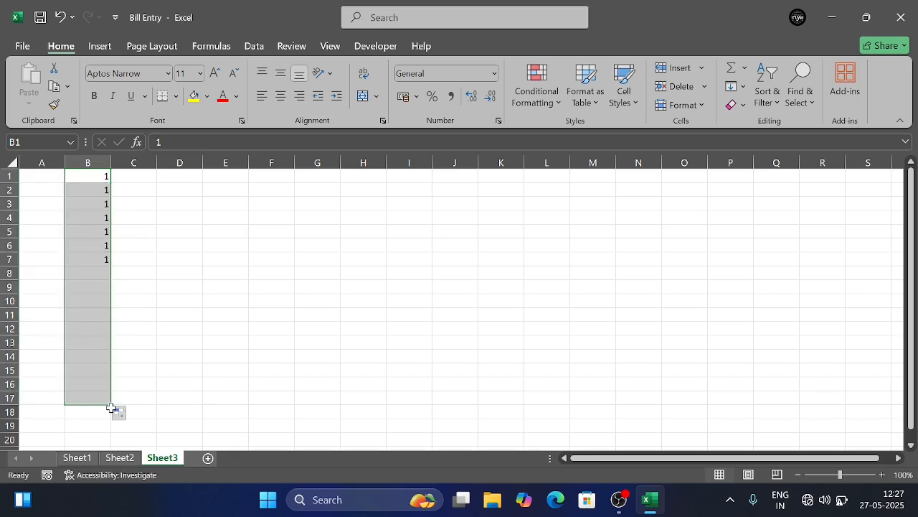
left_click(123, 414)
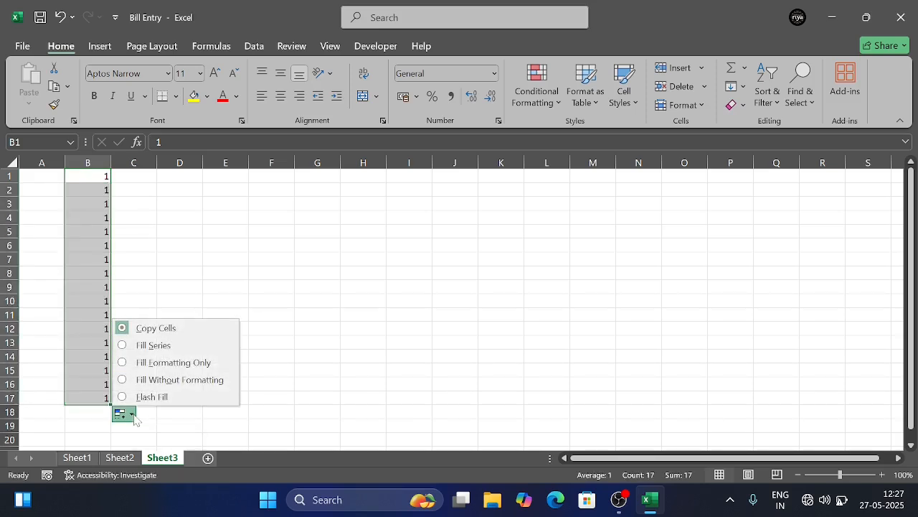
left_click(167, 345)
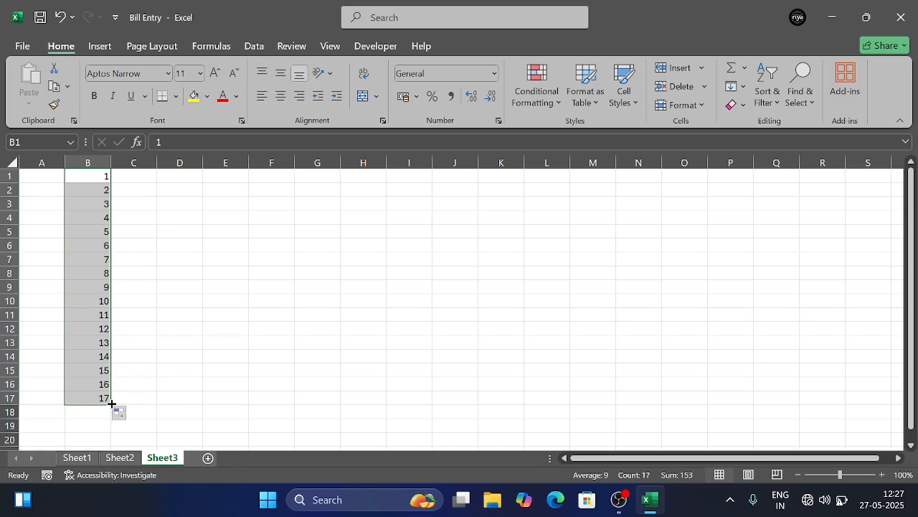
left_click_drag(112, 404, 113, 444)
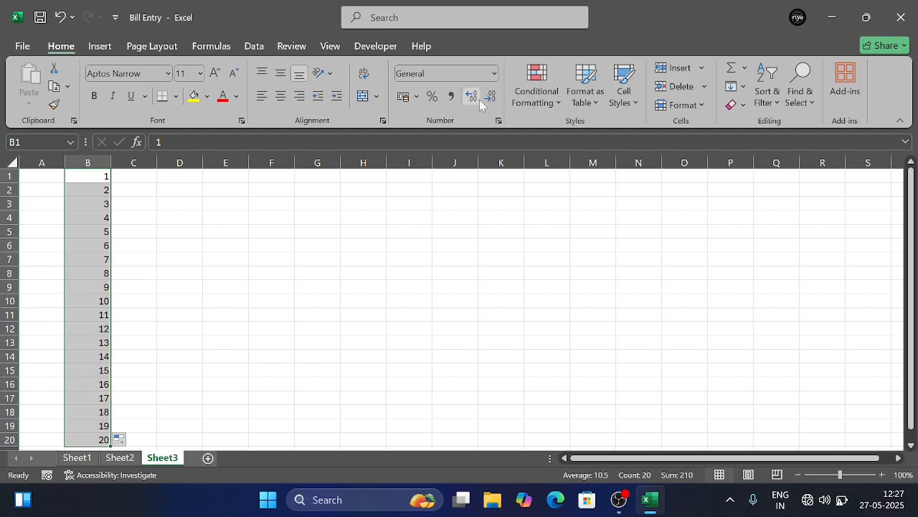
Apply an Above Average conditional format to B1:B20 with Light Red Fill with Dark Red Text
left_click(537, 88)
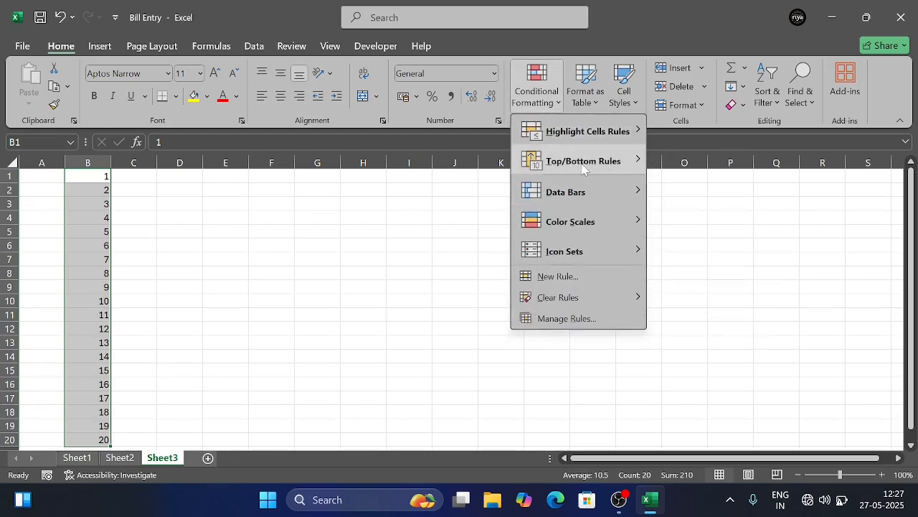
left_click(700, 284)
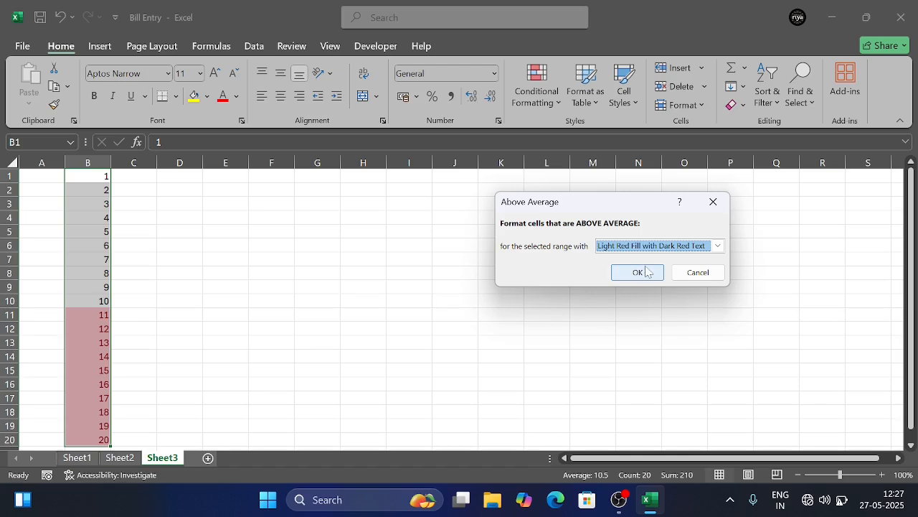
left_click(637, 272)
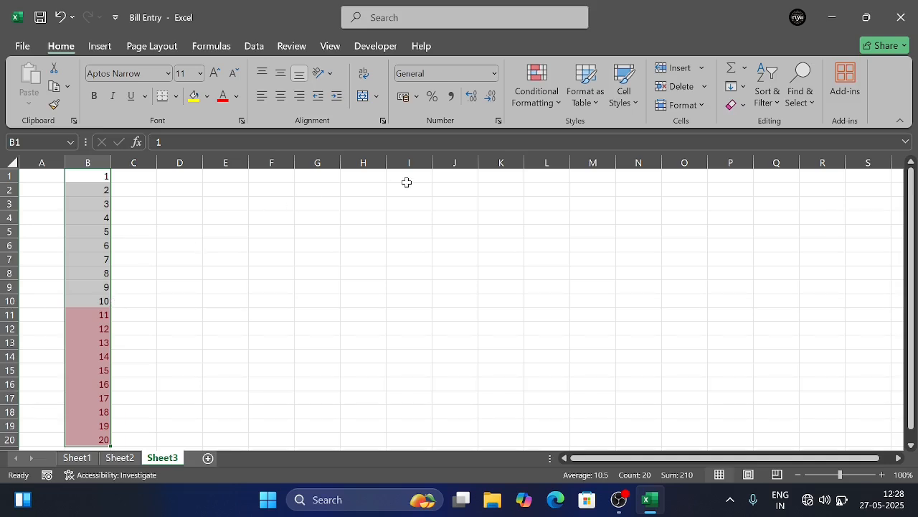
left_click(554, 104)
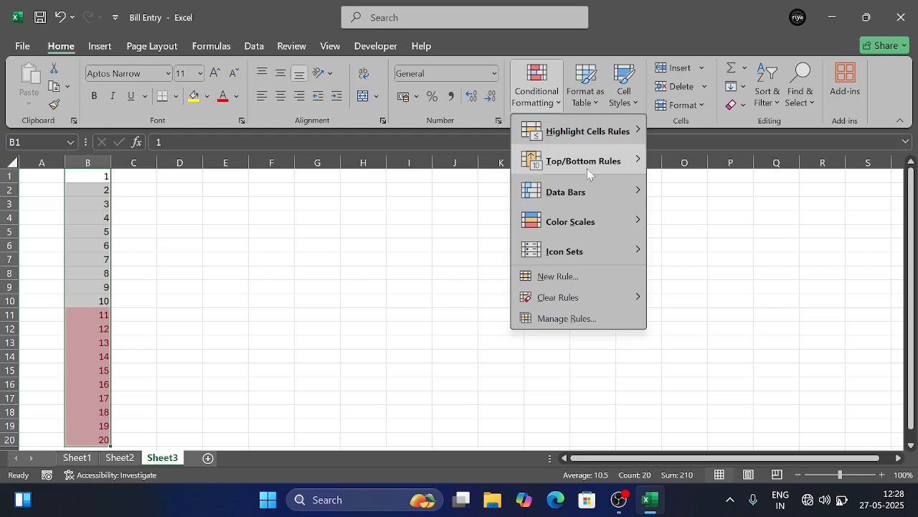
mouse_move(587, 164)
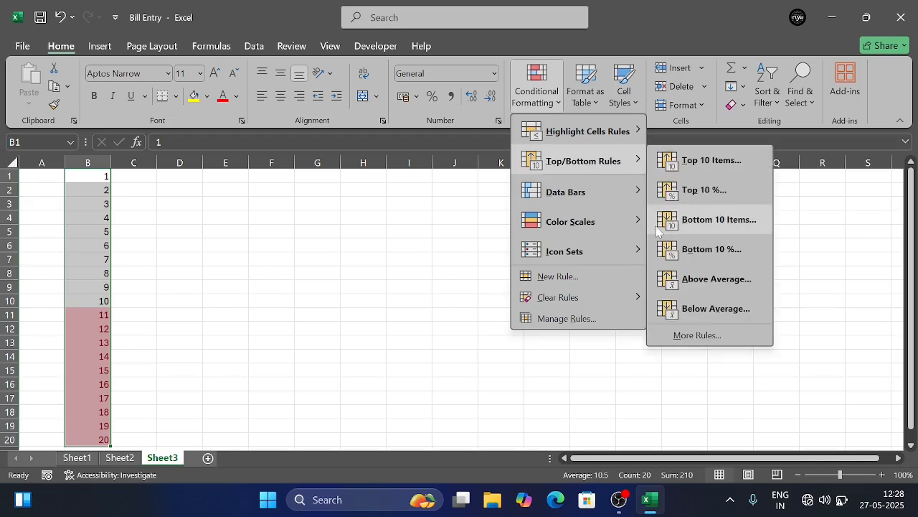
left_click(699, 287)
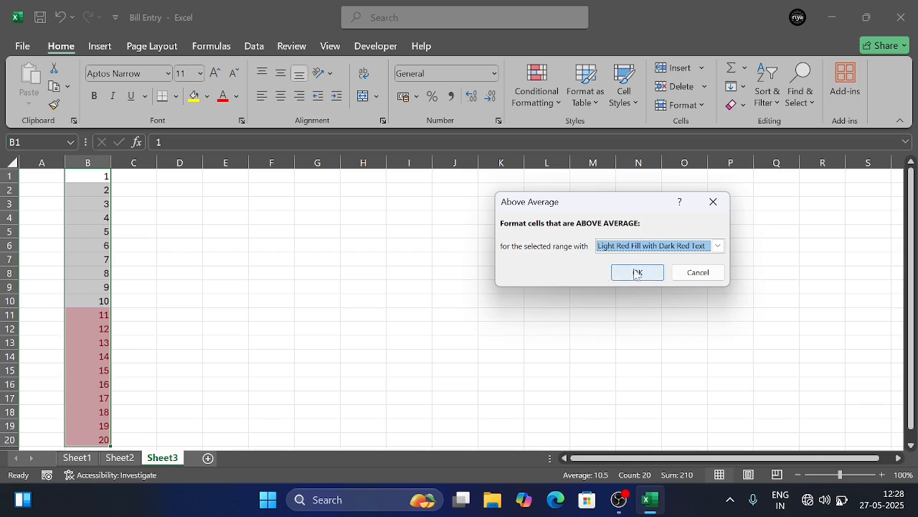
left_click(713, 208)
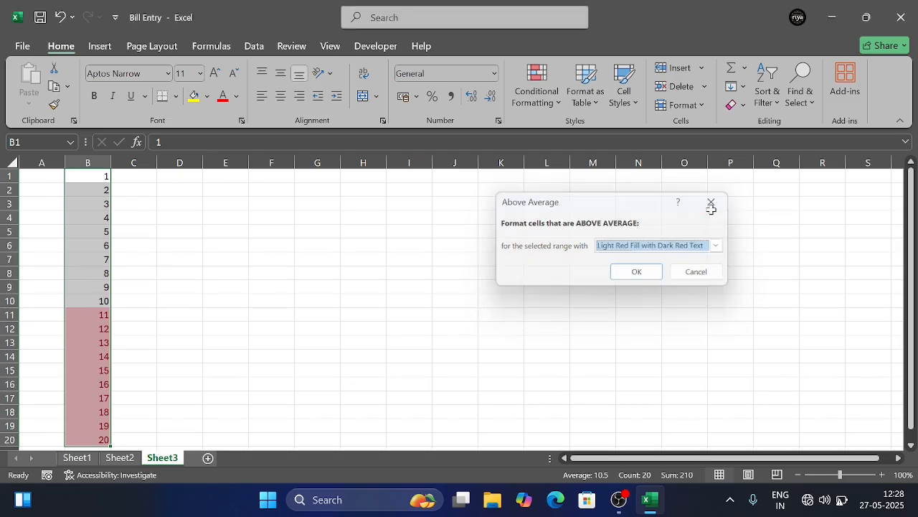
Preview a Below Average rule on B1:B20 with Light Red Fill with Dark Red Text, and cancel it without applying
left_click(560, 102)
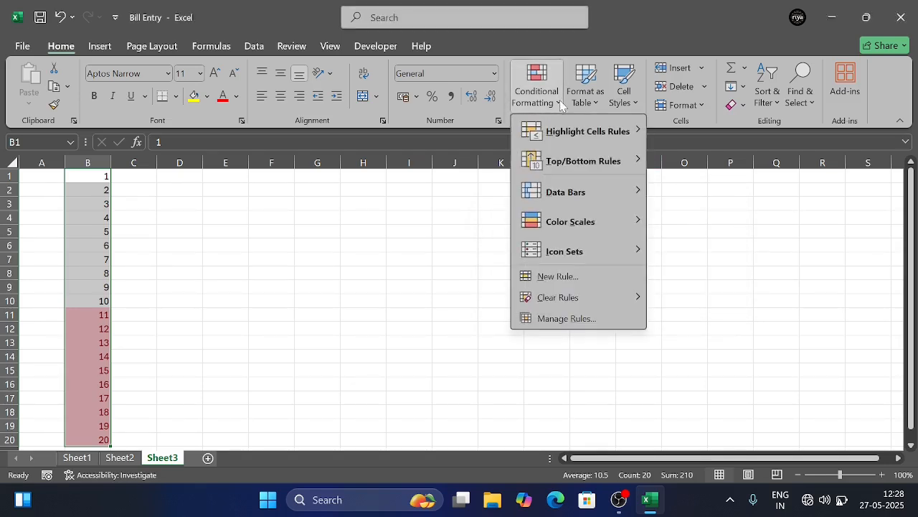
mouse_move(607, 160)
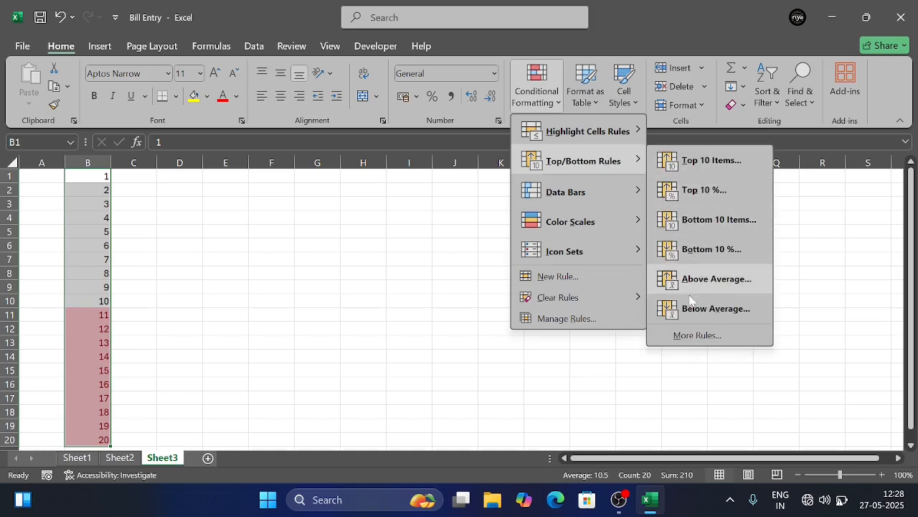
left_click(717, 310)
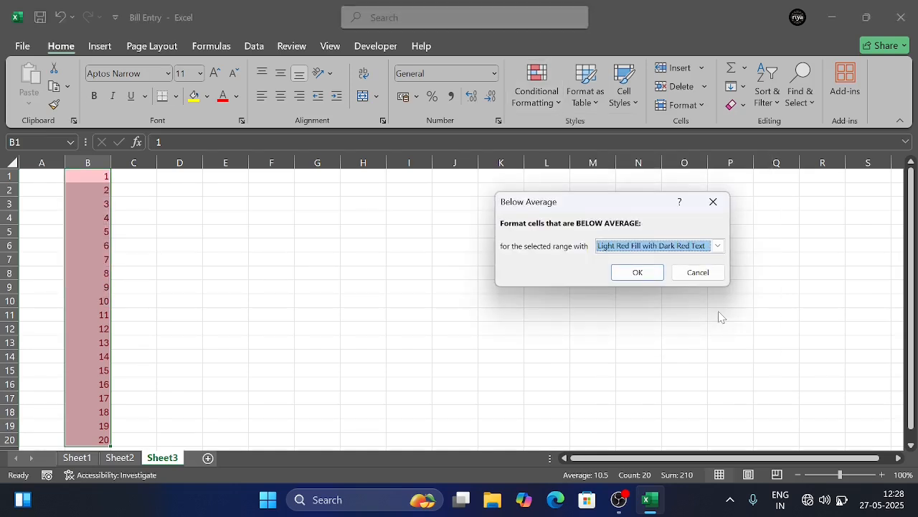
left_click(680, 272)
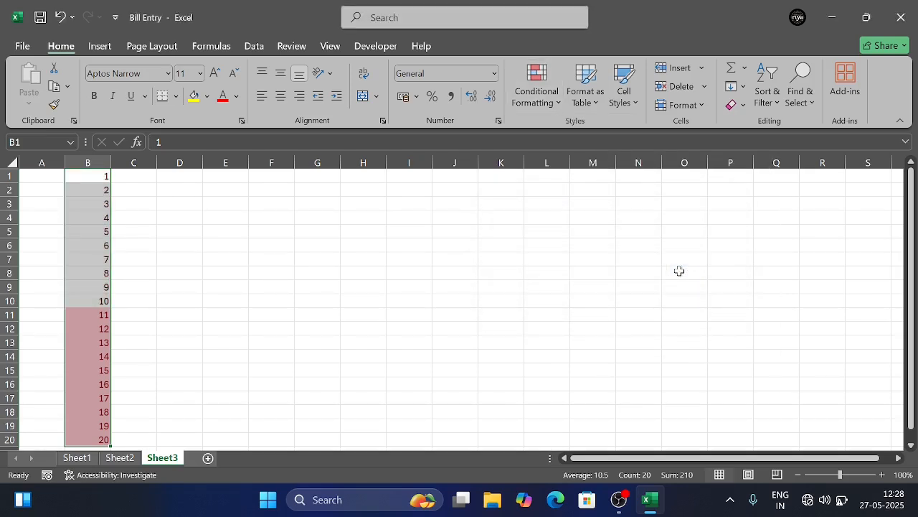
Clear the conditional formatting rules from the entire Sheet3
left_click(546, 107)
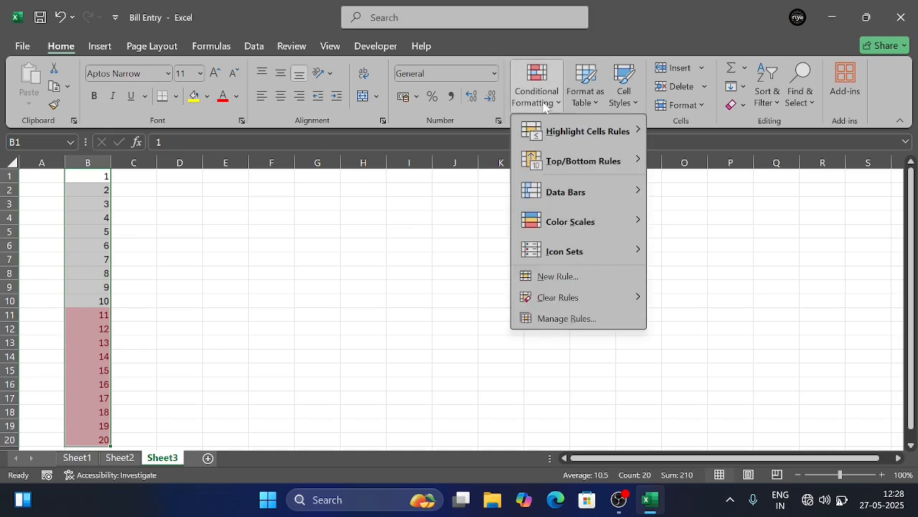
mouse_move(591, 295)
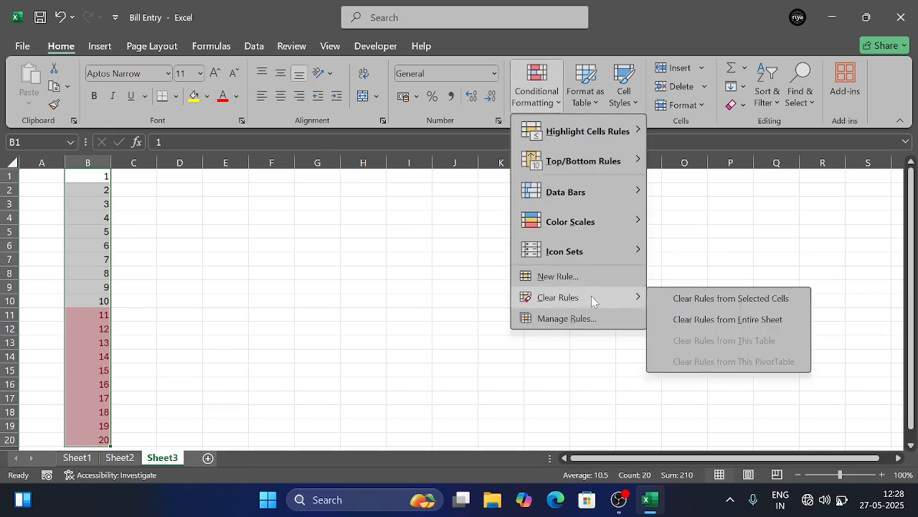
left_click(718, 318)
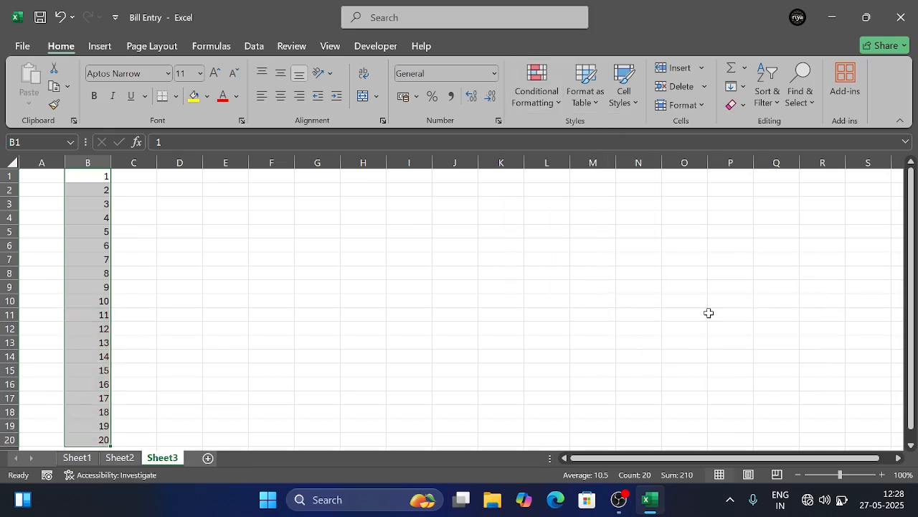
Apply a Below Average conditional format to B1:B20 with Light Red Fill with Dark Red Text
left_click(545, 101)
mouse_move(585, 162)
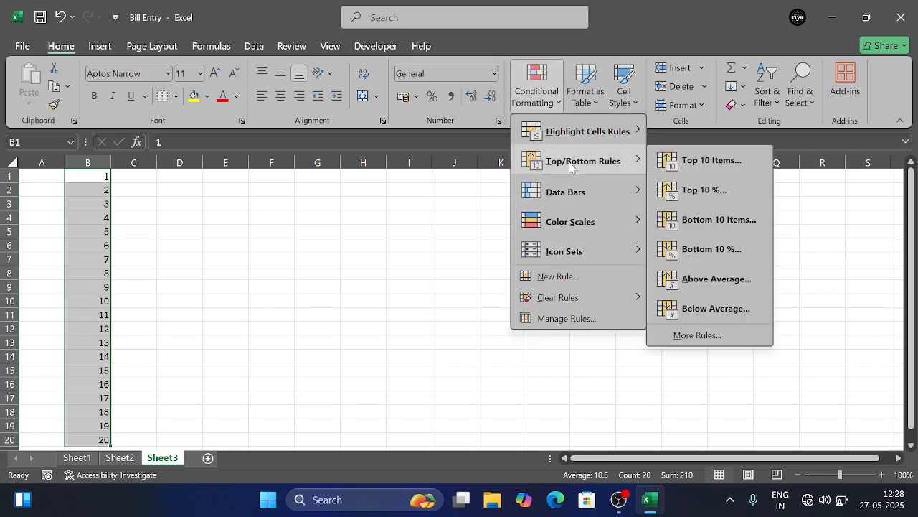
left_click(698, 308)
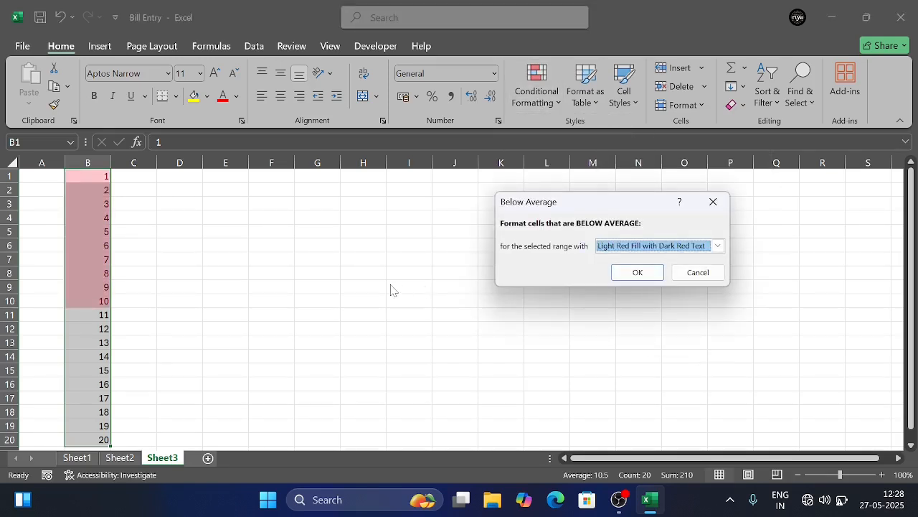
left_click(636, 273)
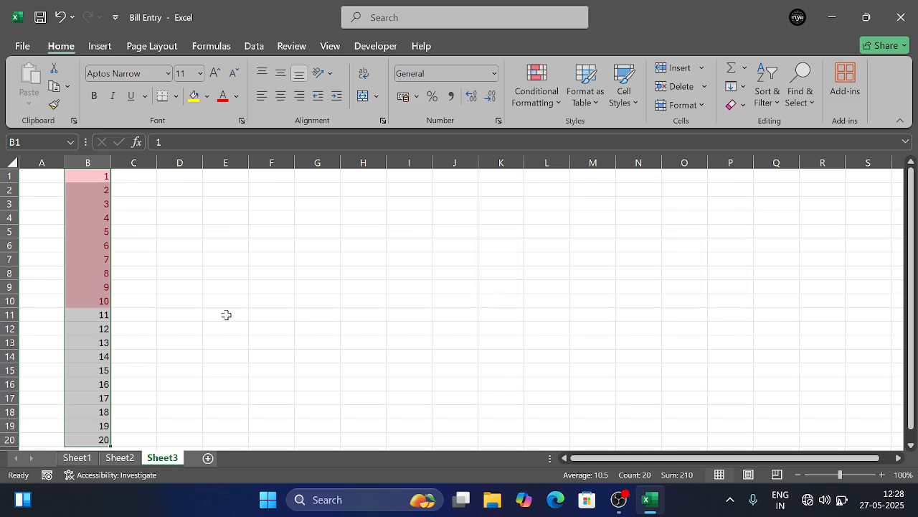
Delete the values in B19:B20 and in B18 to test how the Below Average rule reacts
left_click(100, 423)
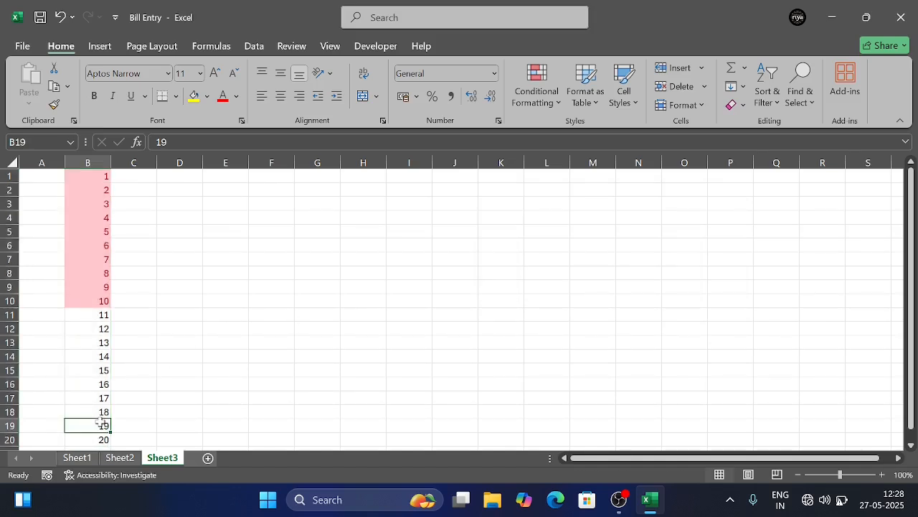
key("shift+Down")
key("Delete")
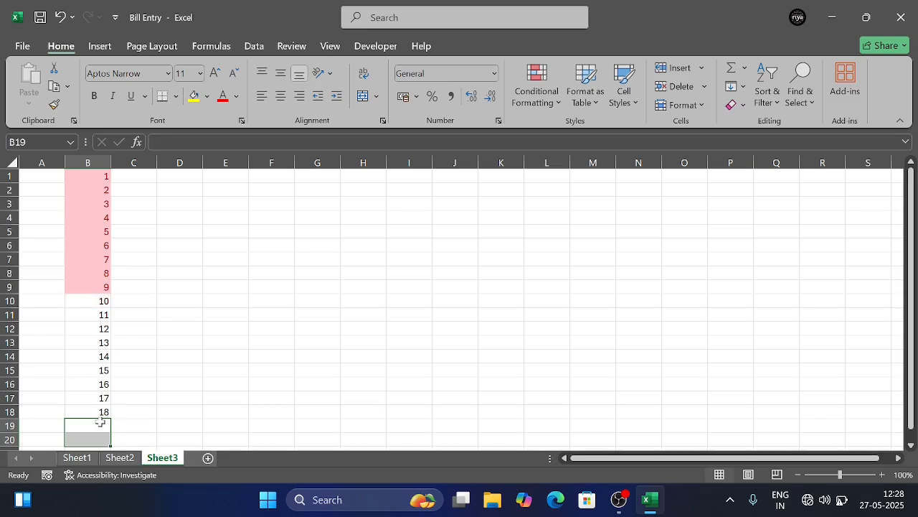
left_click(107, 285)
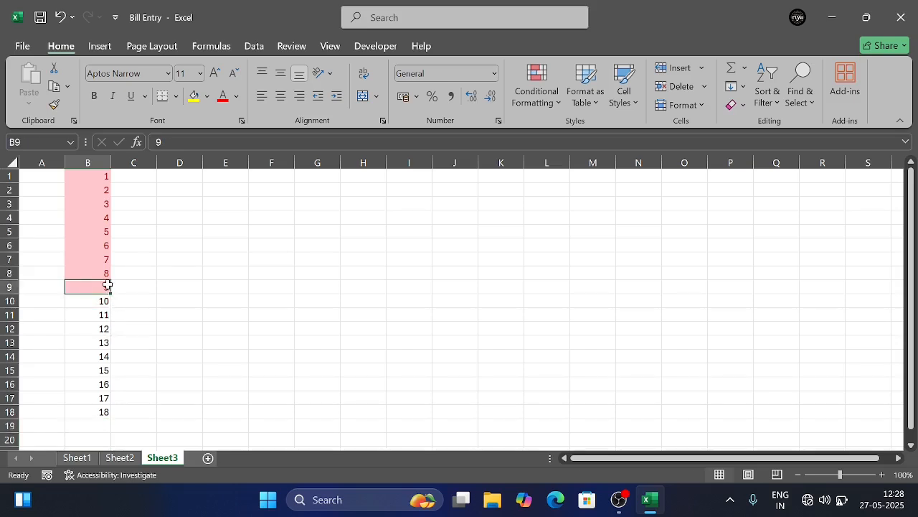
left_click(95, 407)
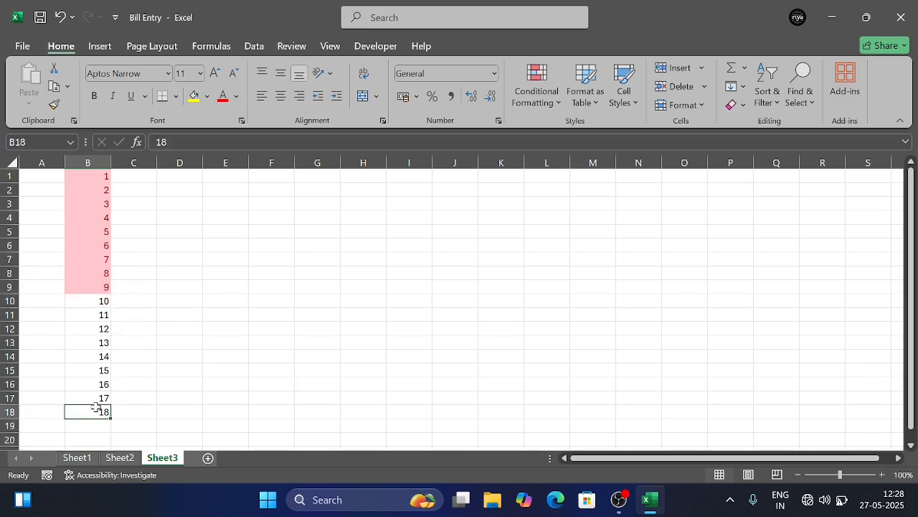
key("Delete")
left_click(221, 332)
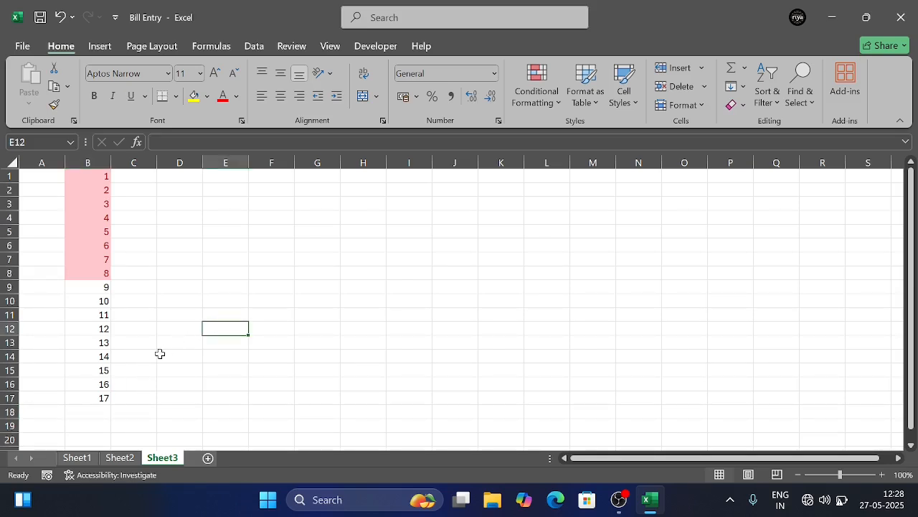
Delete the values in B17, B16 and B15 one after another, leaving the series ending at 14
left_click(97, 401)
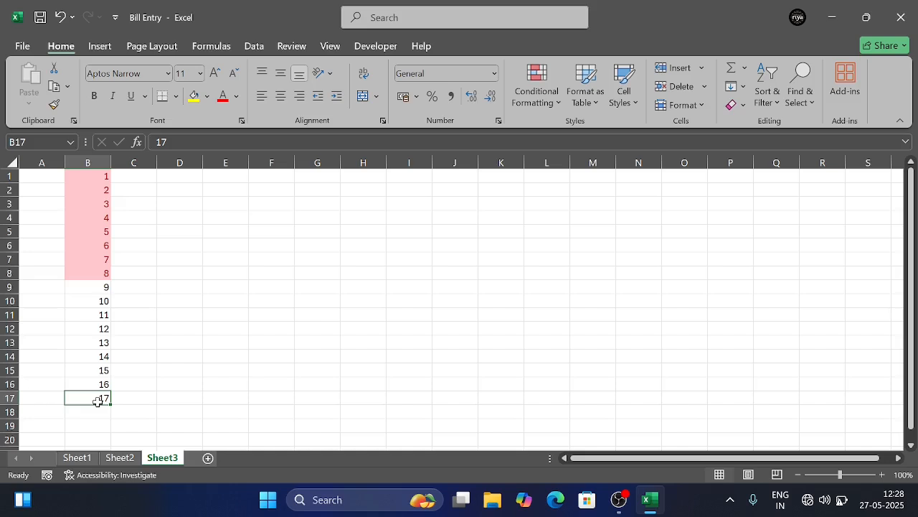
key("Delete")
left_click(86, 385)
key("Delete")
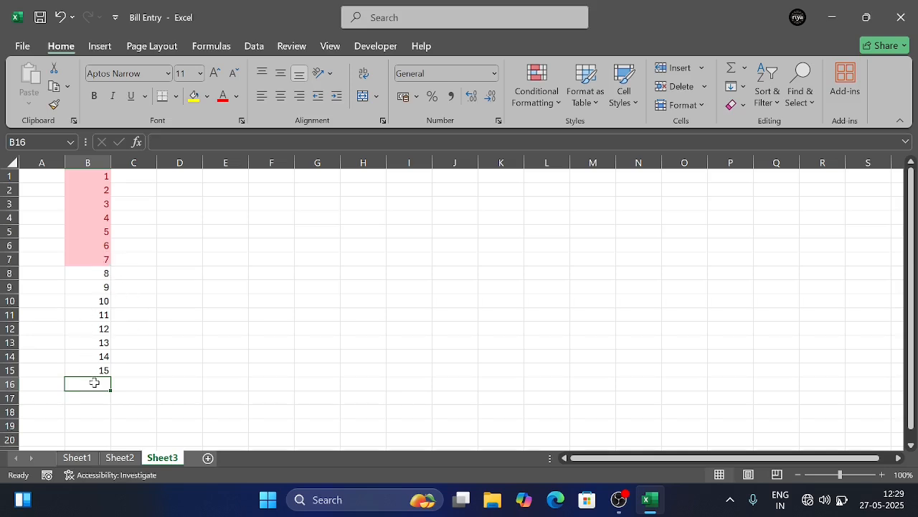
left_click(94, 367)
key("Delete")
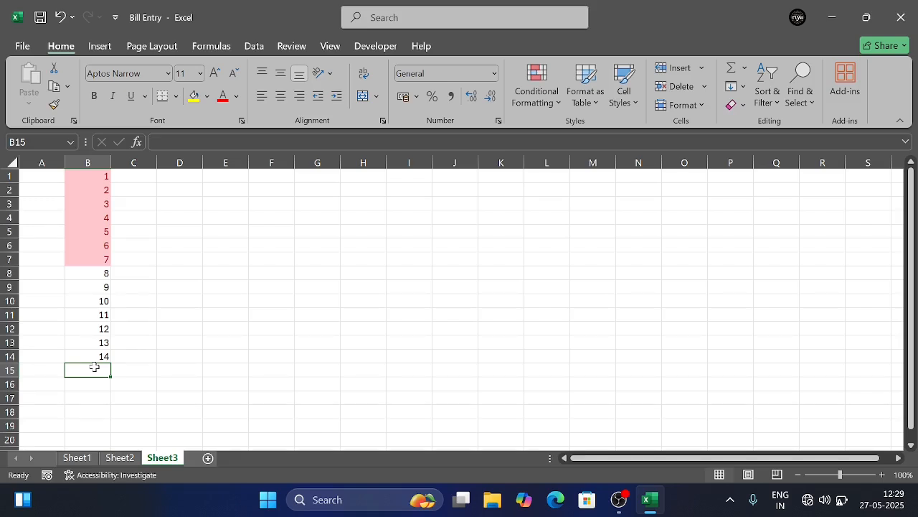
Select B1:B14 and clear the conditional formatting rules from the entire Sheet3
left_click(81, 176)
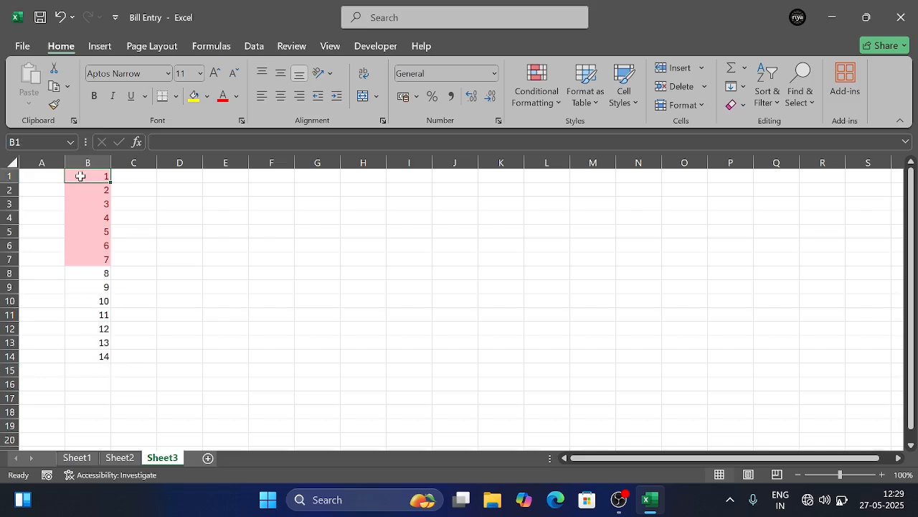
left_click_drag(80, 175, 102, 354)
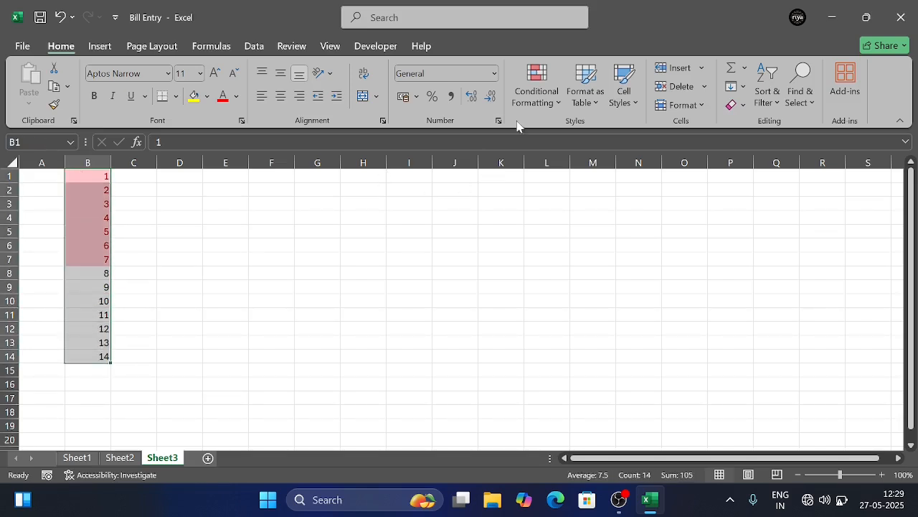
left_click(537, 87)
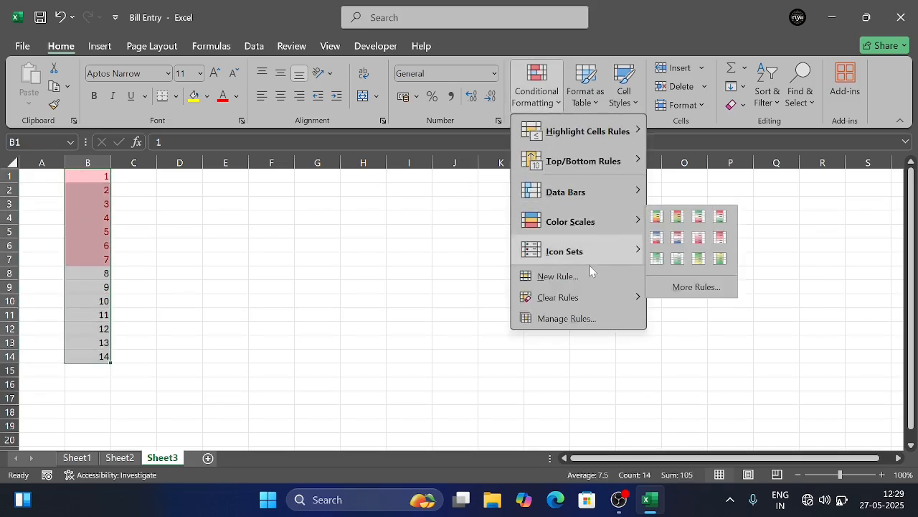
mouse_move(599, 297)
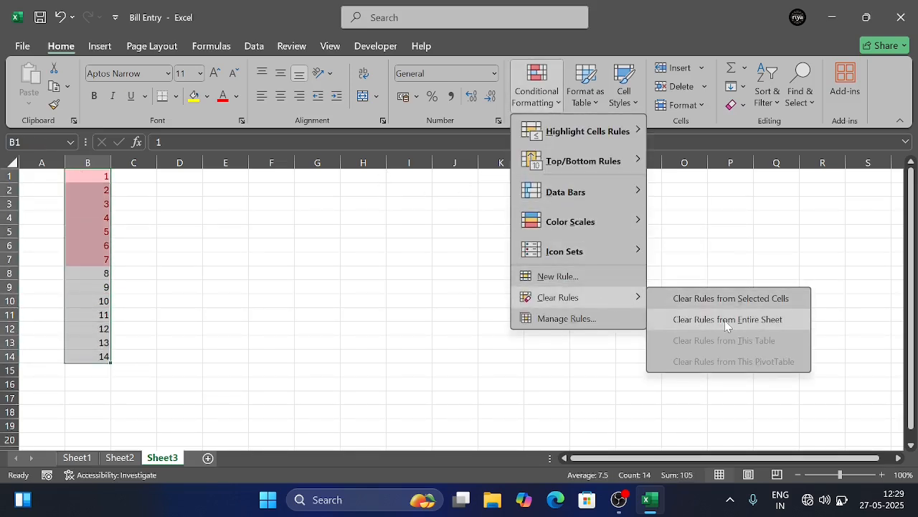